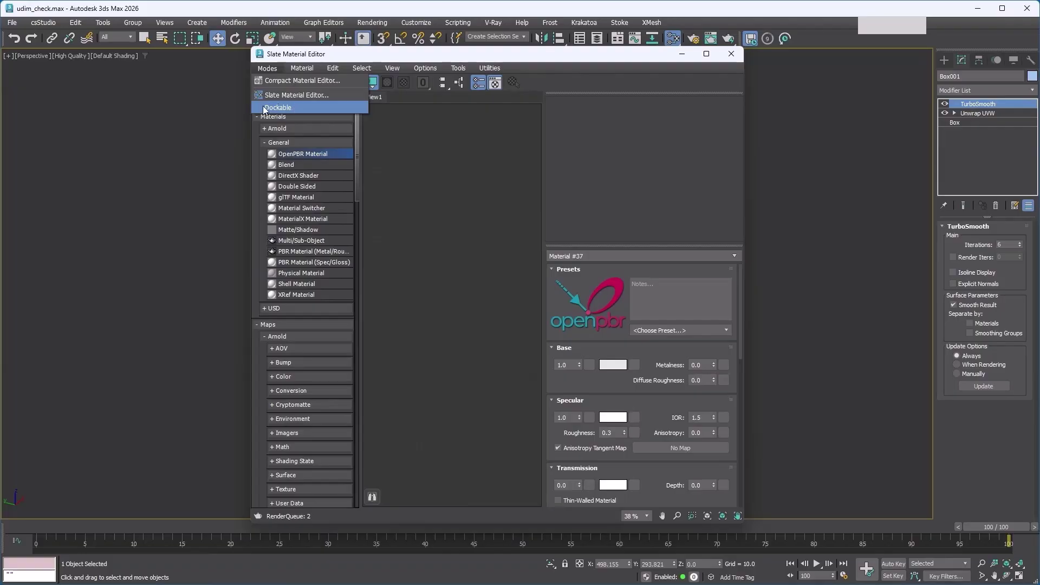
# Widen the docked editor and package the node tree, minus the value node, into a compound.
pyautogui.click(295, 104)
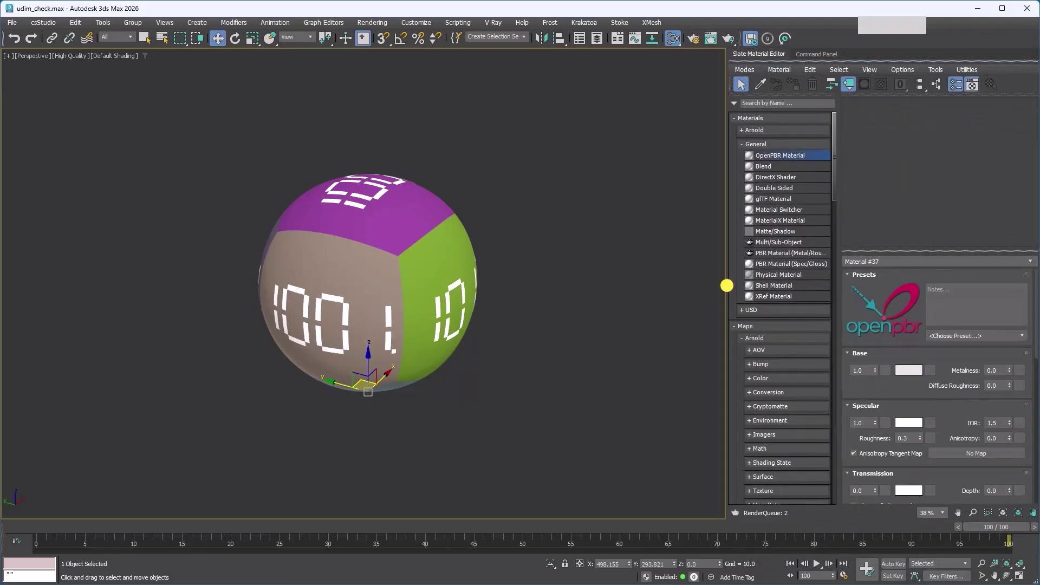
pyautogui.moveTo(724, 286); pyautogui.dragTo(307, 285)
pyautogui.moveTo(535, 284); pyautogui.dragTo(532, 207)
pyautogui.moveTo(445, 424); pyautogui.dragTo(775, 236)
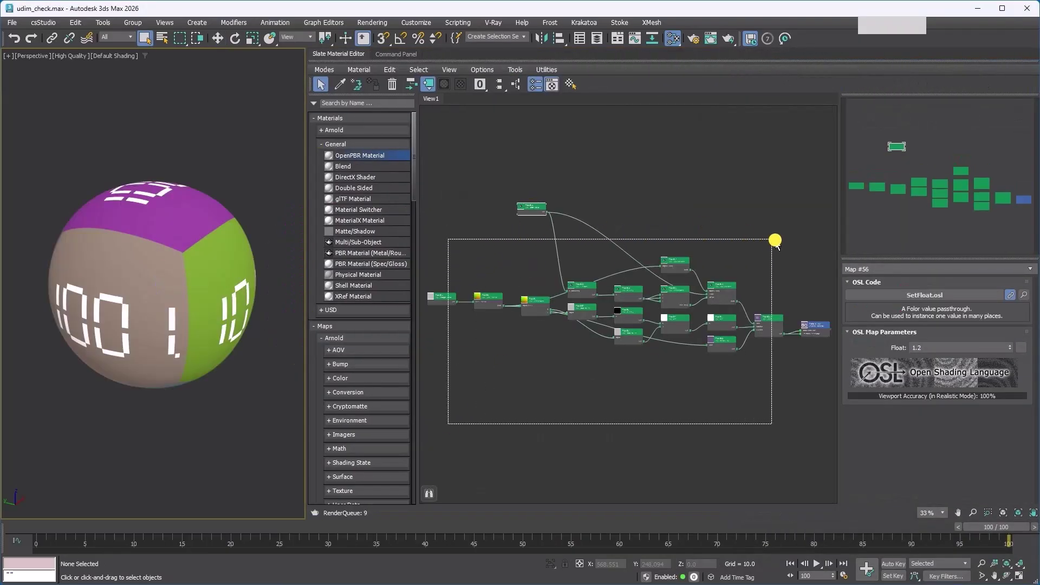
pyautogui.rightClick(676, 260)
pyautogui.click(696, 279)
pyautogui.moveTo(530, 206); pyautogui.dragTo(567, 279)
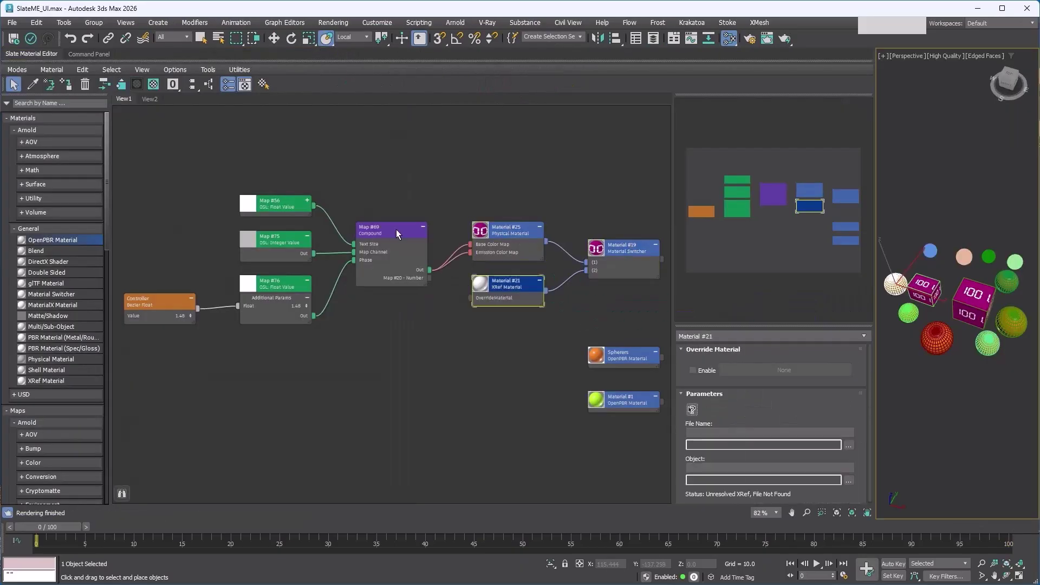
# Select the Map #56 and Map #76 float nodes, step through colour entries, and rewire mk_paint to Map #89.
pyautogui.click(273, 204)
pyautogui.click(275, 282)
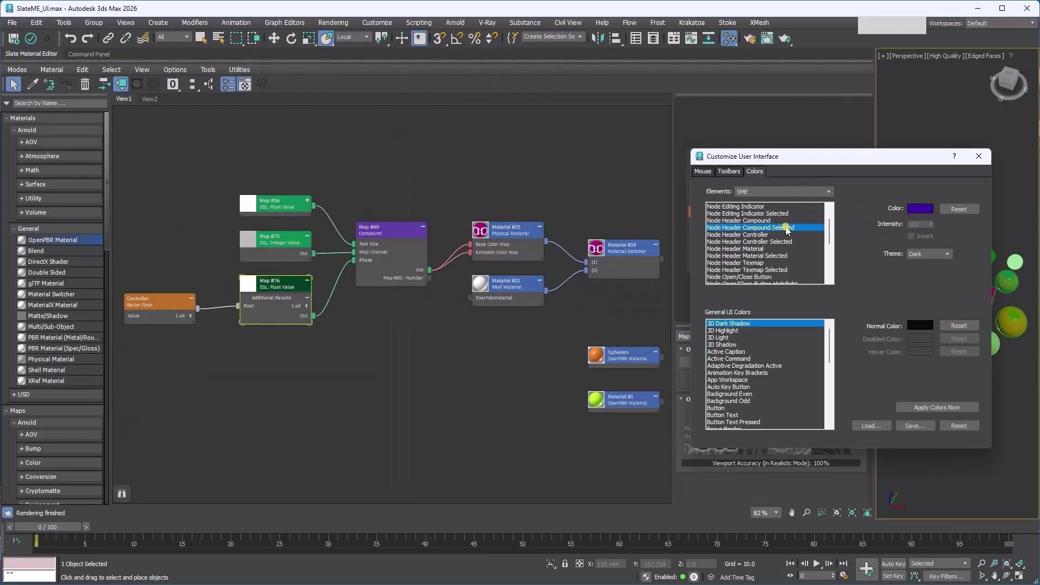
pyautogui.press('Down')
pyautogui.press('Down')
pyautogui.press('Down')
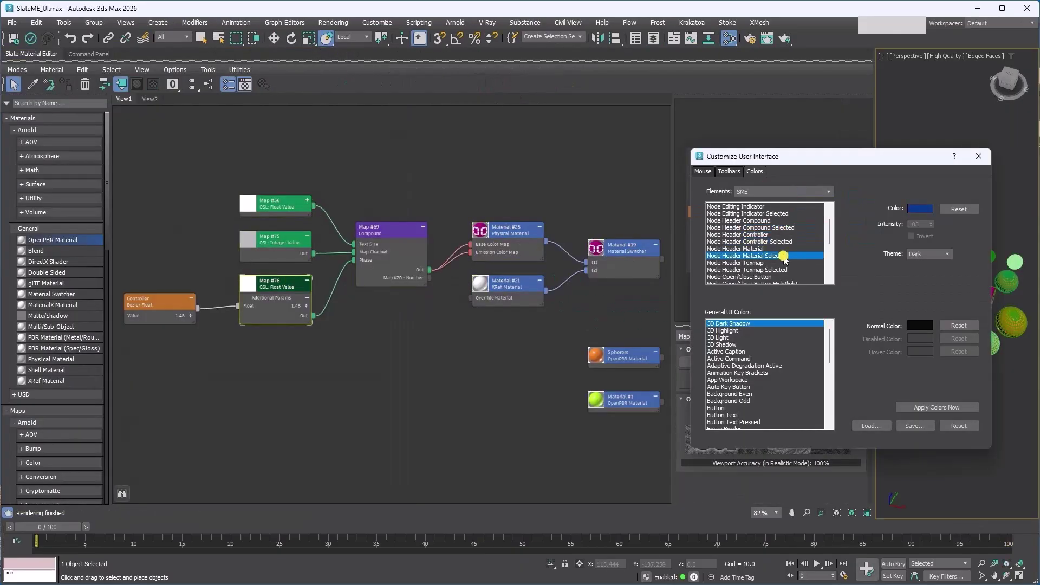
pyautogui.press('Down')
pyautogui.press('Down')
pyautogui.press('Down')
pyautogui.press('Down')
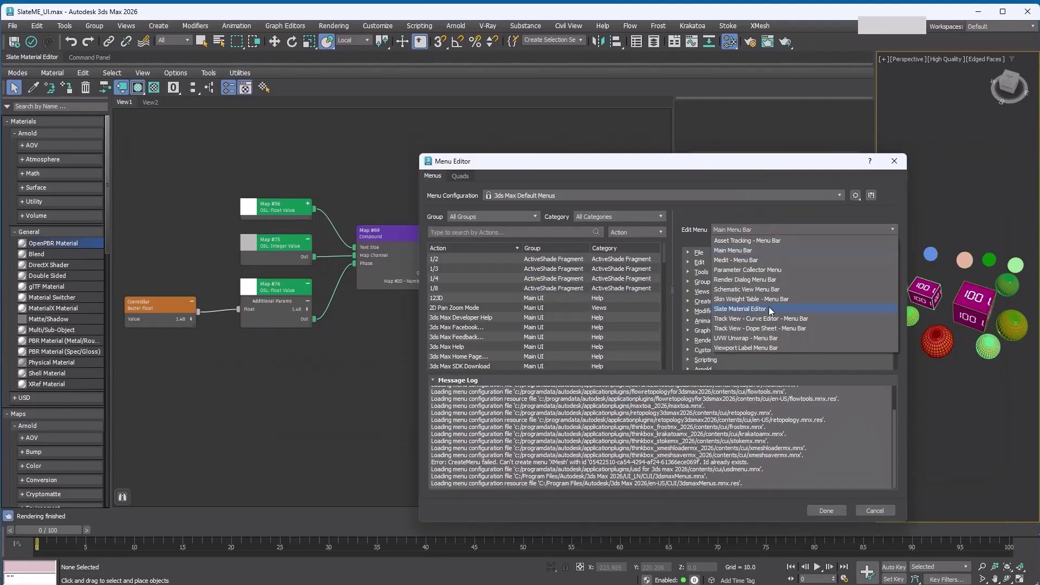
pyautogui.click(701, 317)
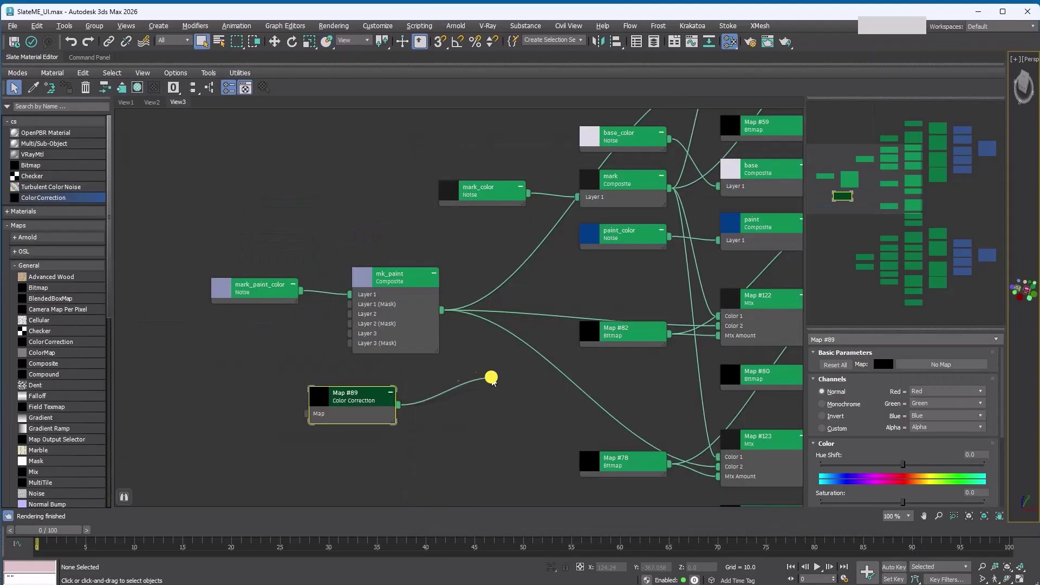
pyautogui.moveTo(484, 333); pyautogui.dragTo(442, 310)
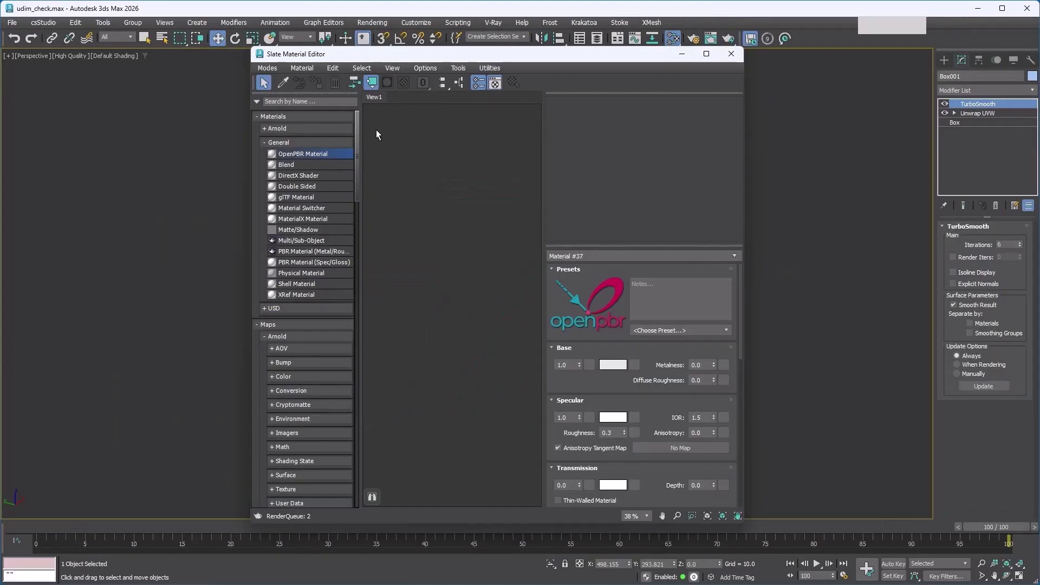
# Switch the Slate editor to Dockable mode and dock it beside the viewport.
pyautogui.click(266, 69)
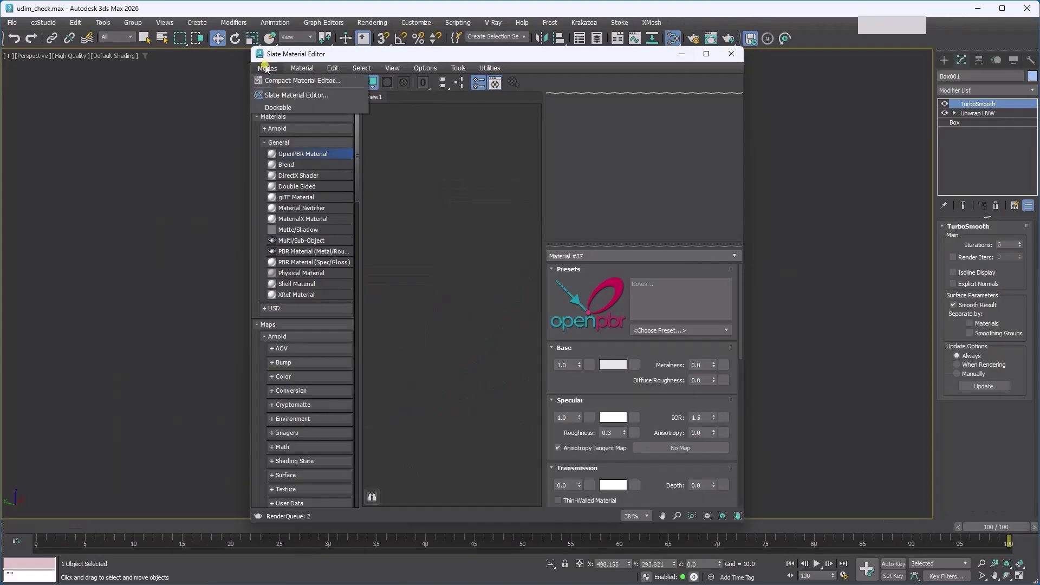
pyautogui.click(270, 108)
pyautogui.moveTo(373, 55); pyautogui.dragTo(1002, 228)
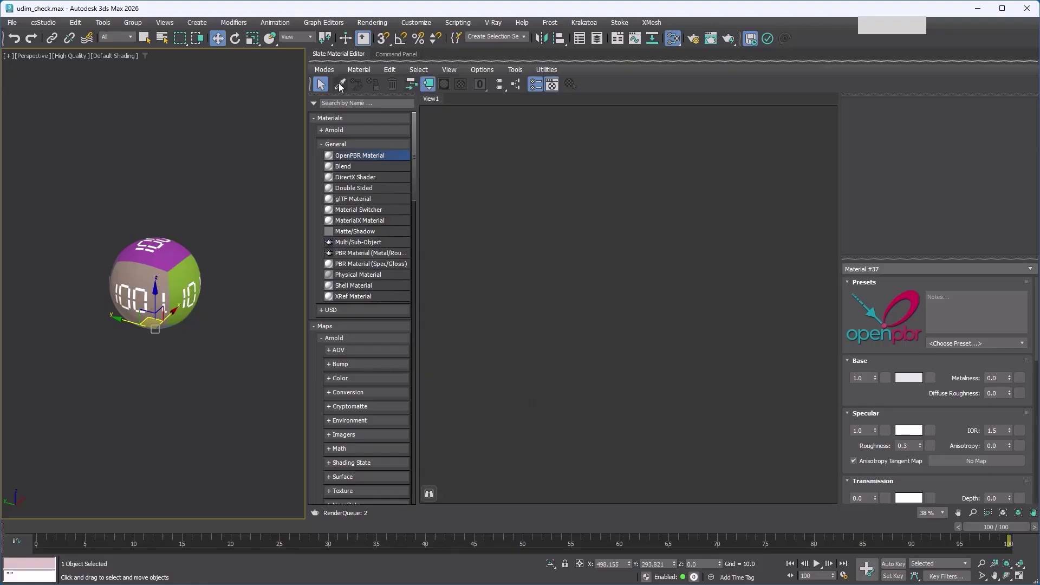
# Pick Material #25 from the sphere and zoom View1 to fit its whole node tree.
pyautogui.click(340, 86)
pyautogui.click(166, 280)
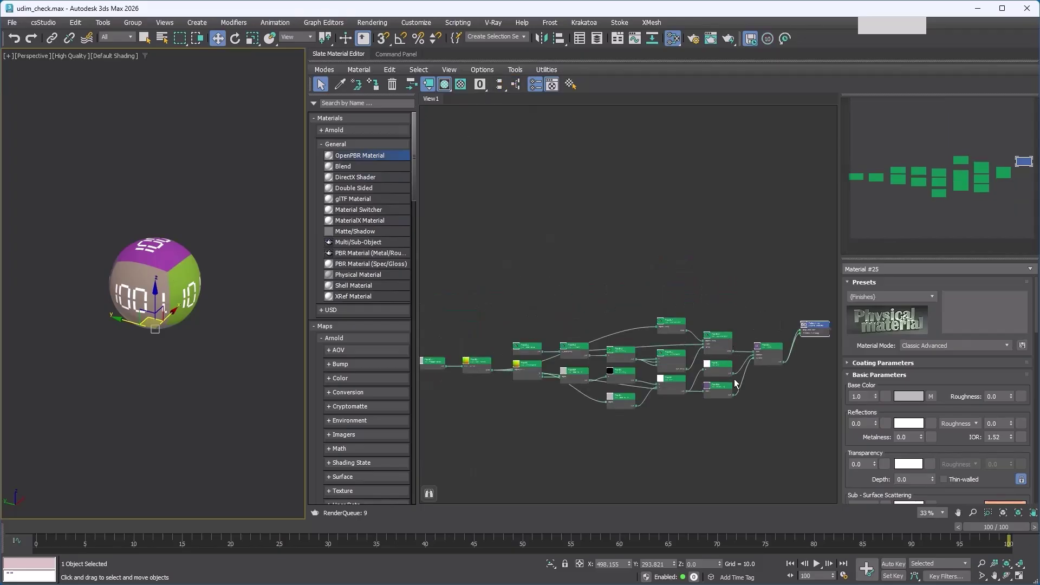
pyautogui.scroll(10, 735, 382)
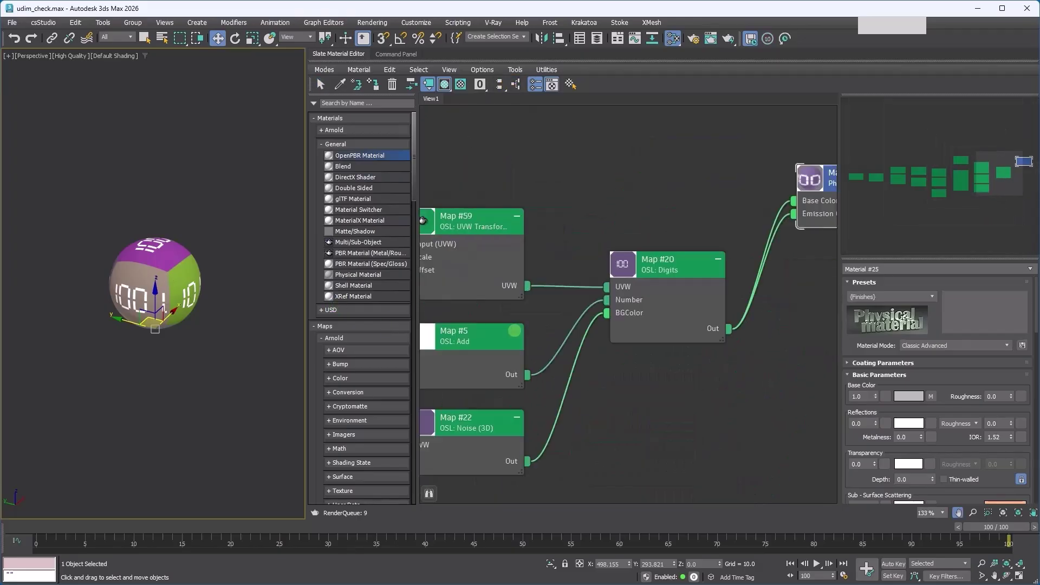
pyautogui.moveTo(514, 330); pyautogui.dragTo(947, 302, button='middle')
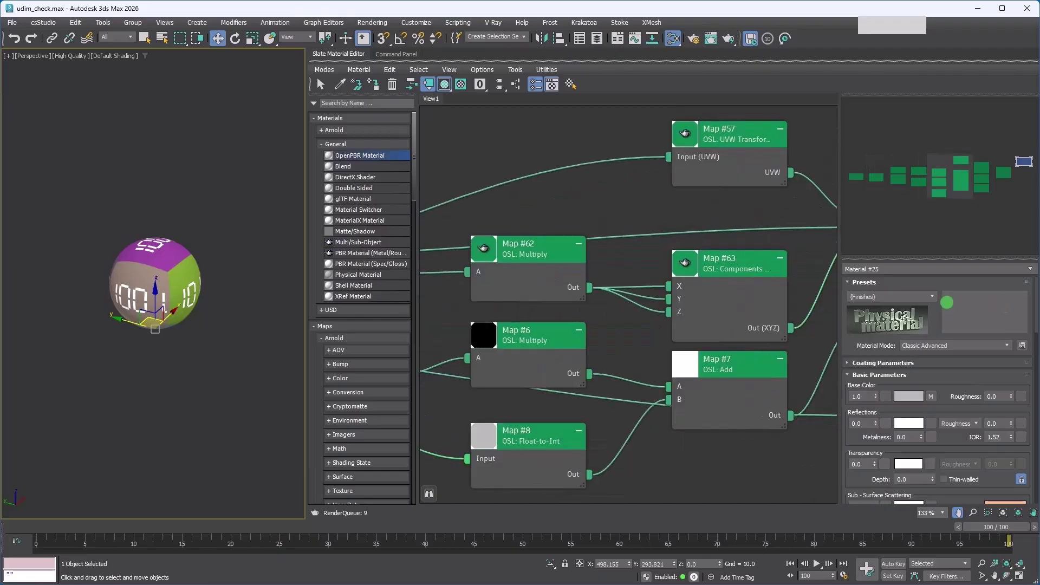
pyautogui.click(1018, 513)
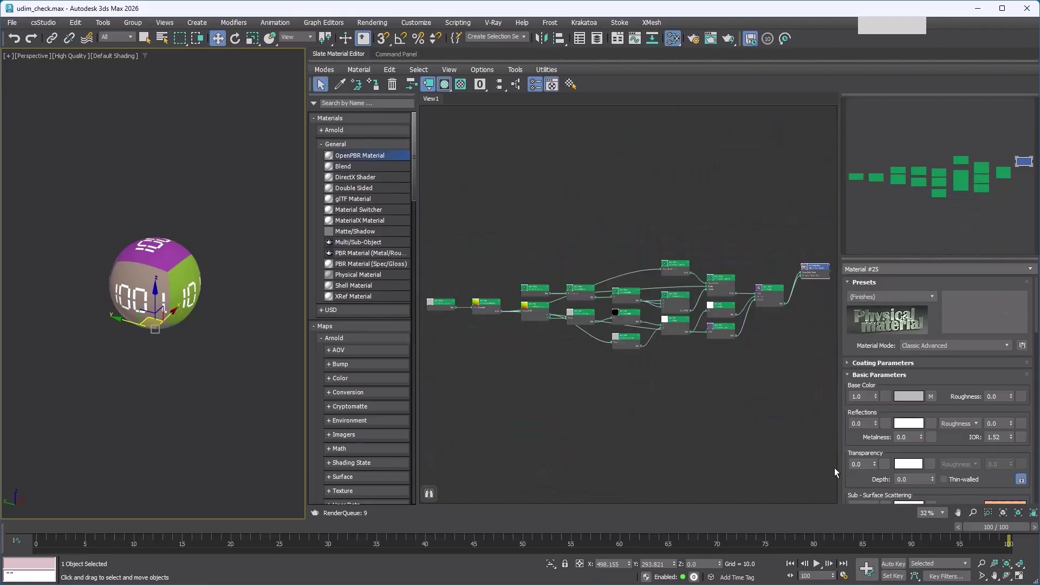
# Frame and select the sphere, then open its UV editor from the modifier stack.
pyautogui.press('q')
pyautogui.press('z')
pyautogui.click(189, 442)
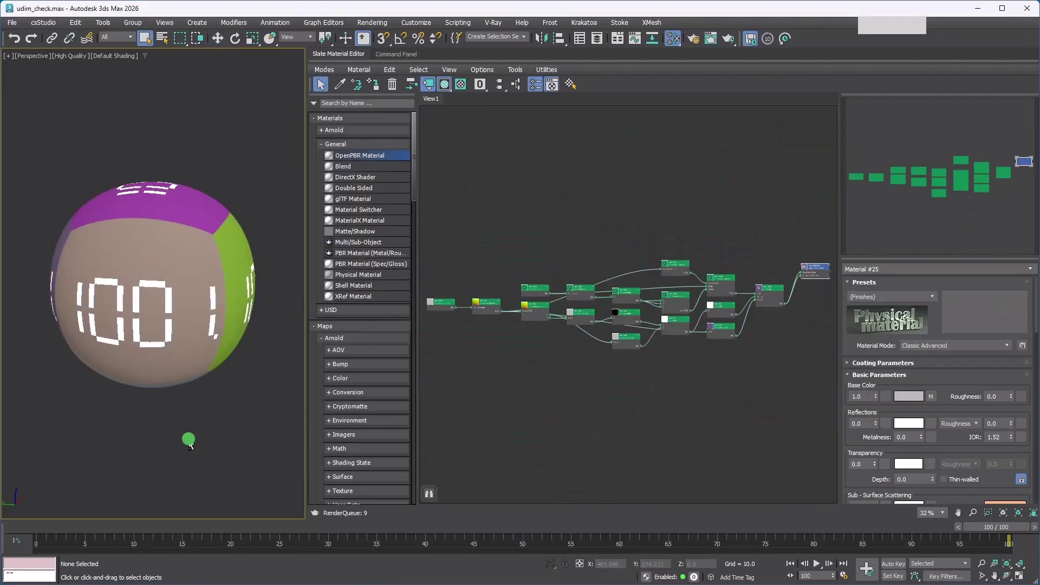
pyautogui.keyDown('alt'); pyautogui.moveTo(189, 442); pyautogui.dragTo(152, 281, button='middle'); pyautogui.keyUp('alt')
pyautogui.click(152, 281)
pyautogui.click(382, 54)
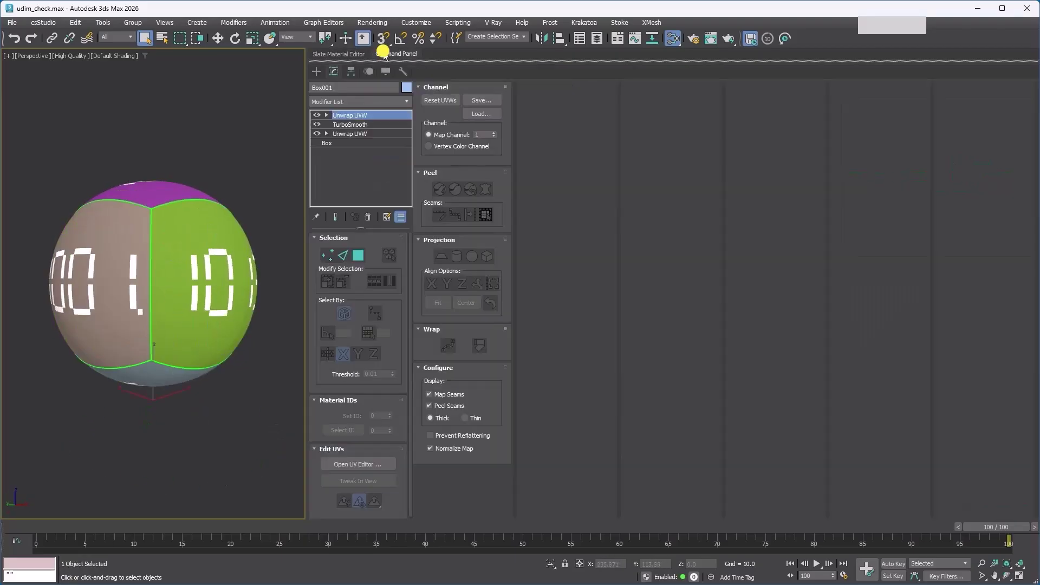
pyautogui.click(358, 464)
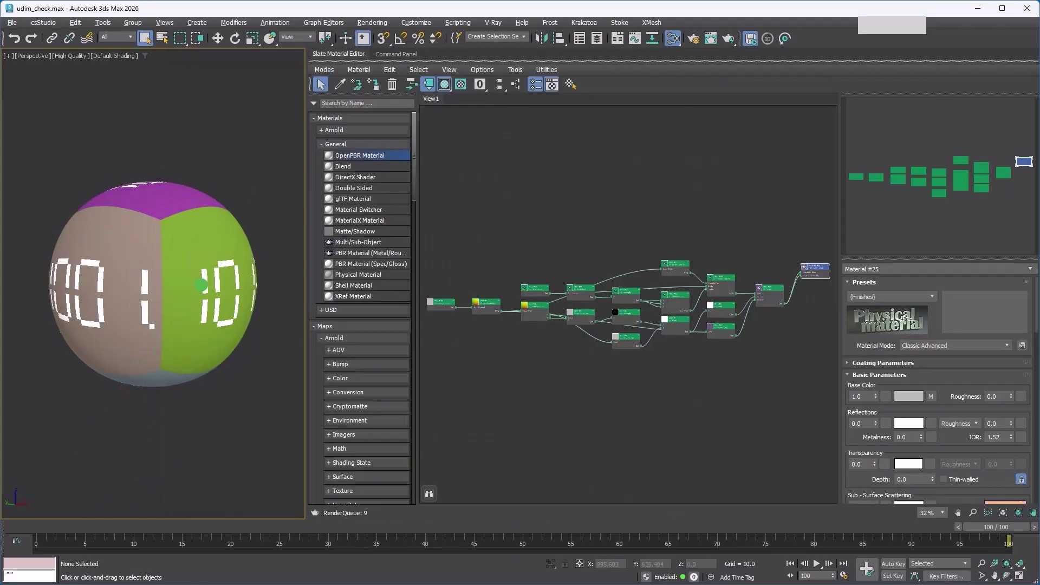
# Orbit the perspective viewport upward to look down on the sphere's purple top.
pyautogui.keyDown('alt'); pyautogui.moveTo(202, 285); pyautogui.dragTo(222, 308, button='middle'); pyautogui.keyUp('alt')
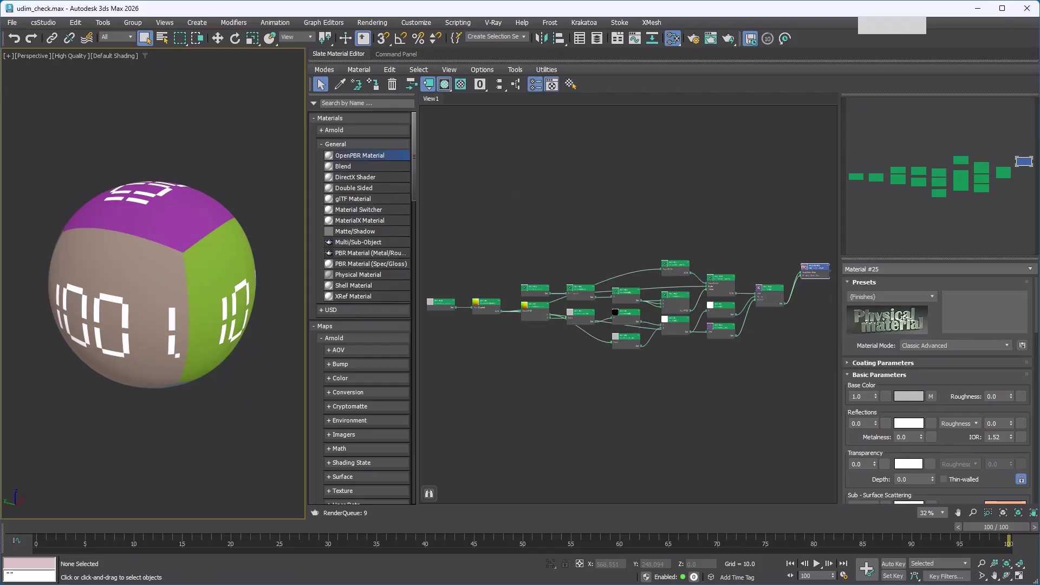
# Move the SetFloat node above the tree, then package the remaining map nodes into compound Map #69.
pyautogui.doubleClick(533, 288)
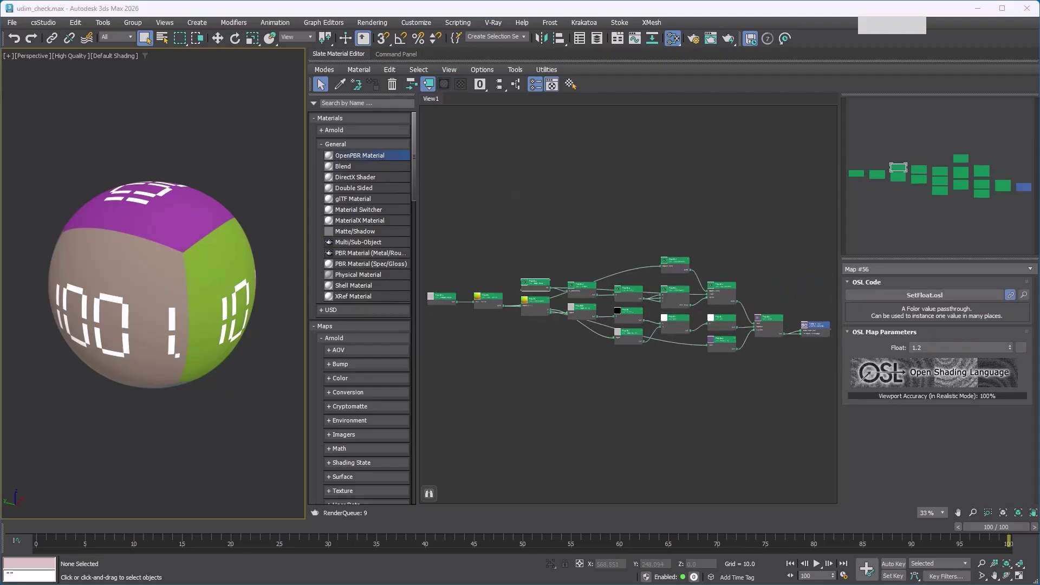
pyautogui.moveTo(534, 288); pyautogui.dragTo(531, 209)
pyautogui.click(456, 411)
pyautogui.moveTo(450, 423); pyautogui.dragTo(785, 217)
pyautogui.rightClick(676, 261)
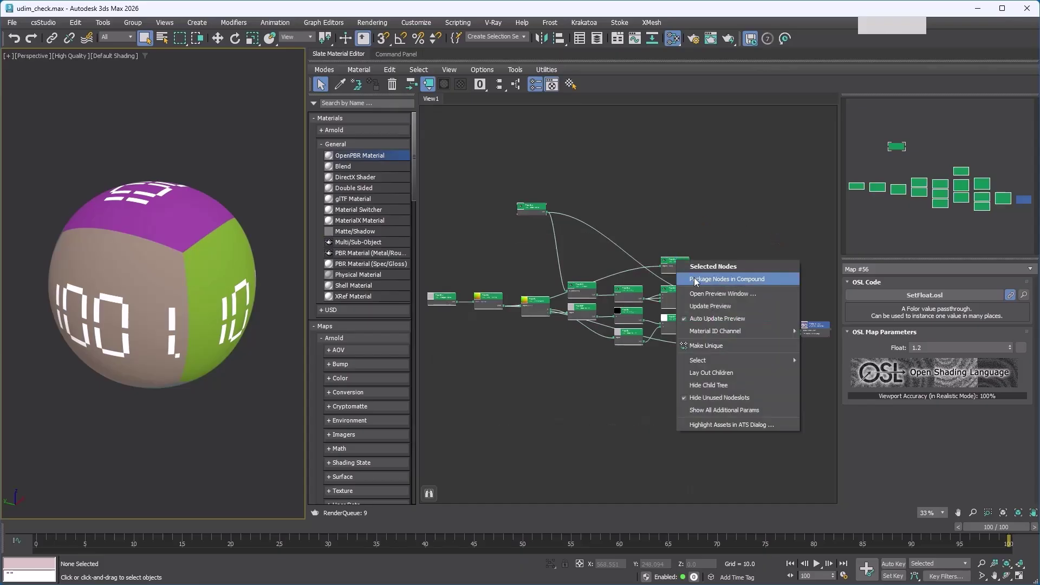
pyautogui.click(695, 279)
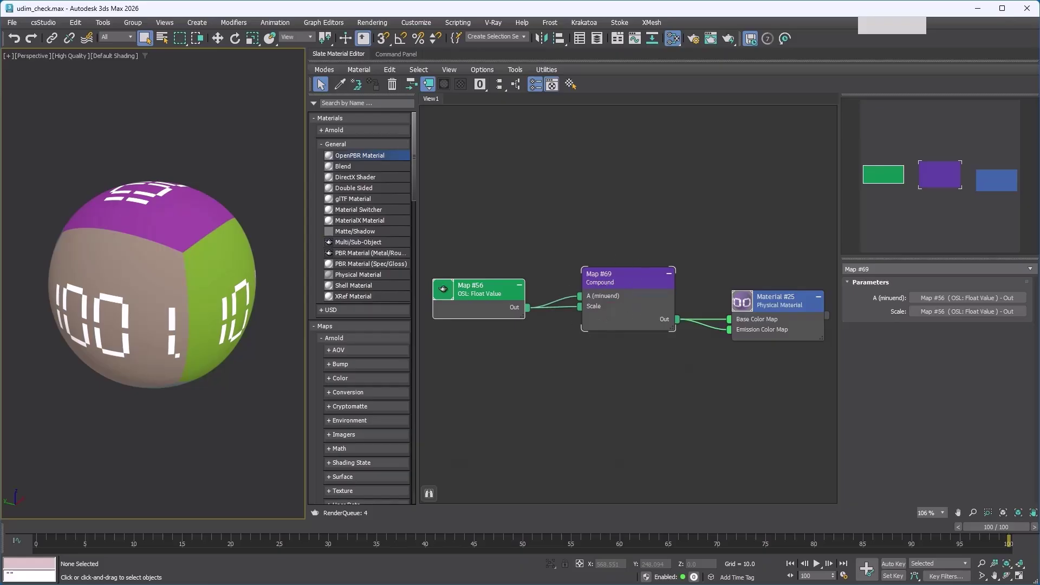
# Name compound Map #69 'UDIM_Checker' and enter it to reveal its OSL nodes.
pyautogui.click(920, 269)
pyautogui.write('UDIM_Chec')
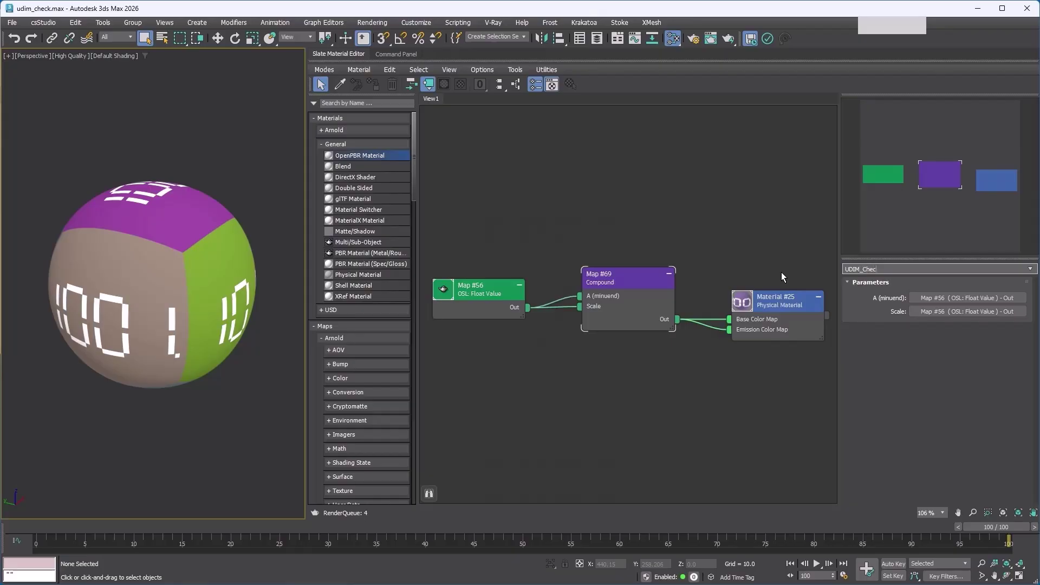
pyautogui.write('ker')
pyautogui.press('Return')
pyautogui.doubleClick(629, 282)
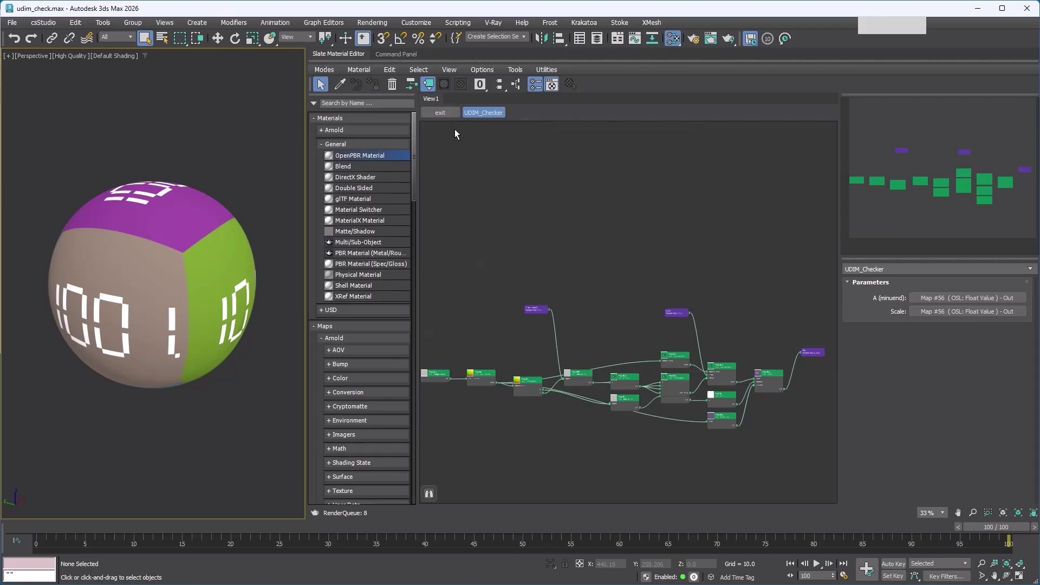
# Package a group of inner nodes into nested compound Map #70, open it, then return to the top-level graph.
pyautogui.moveTo(461, 228); pyautogui.dragTo(769, 461)
pyautogui.rightClick(675, 314)
pyautogui.click(713, 333)
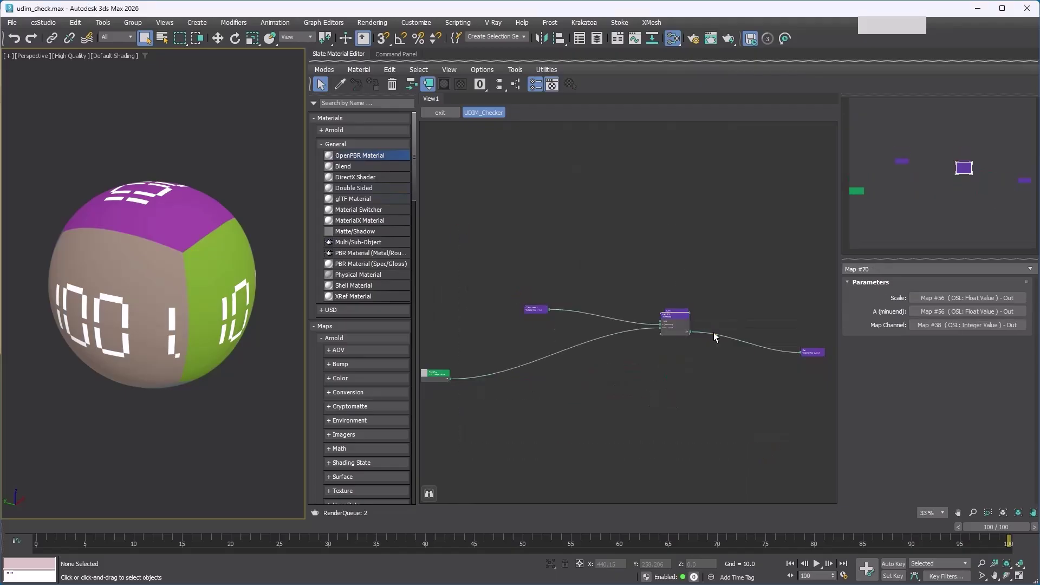
pyautogui.click(671, 323)
pyautogui.doubleClick(672, 322)
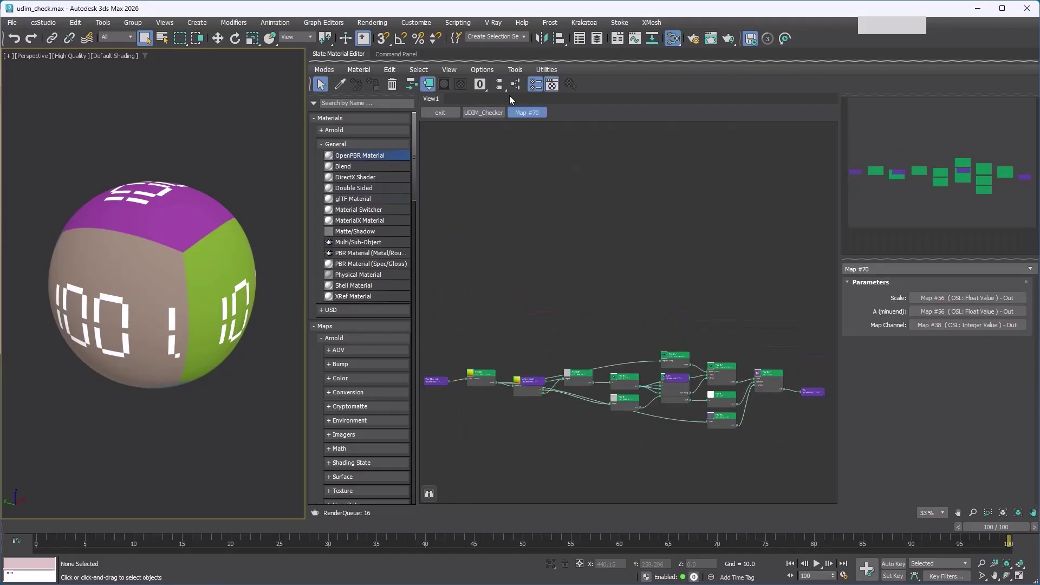
pyautogui.click(485, 113)
pyautogui.click(441, 112)
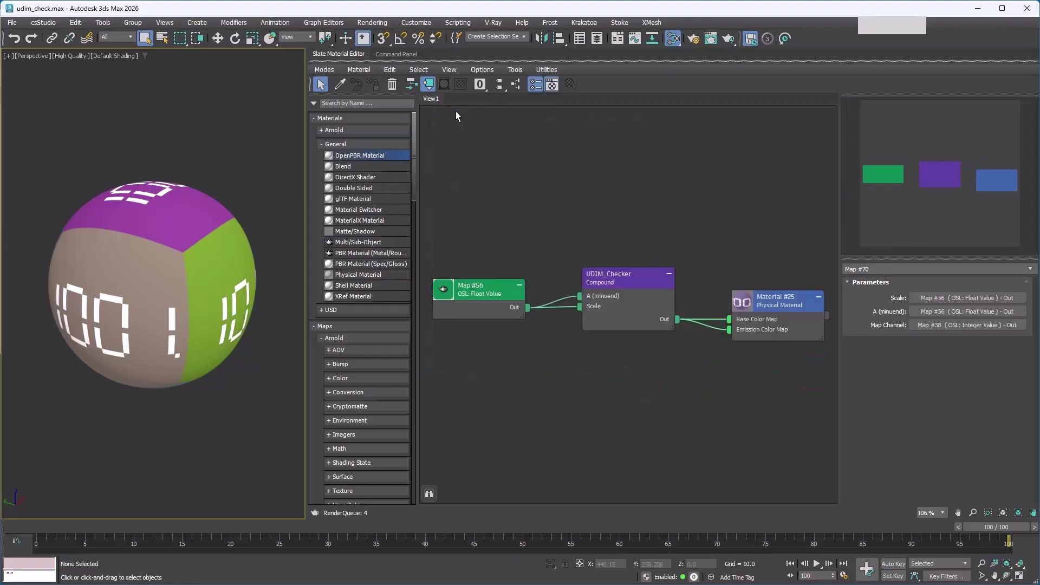
# Re-enter UDIM_Checker and Map #70, return one level, and unpackage Map #70 into separate nodes.
pyautogui.click(615, 278)
pyautogui.doubleClick(615, 279)
pyautogui.doubleClick(674, 323)
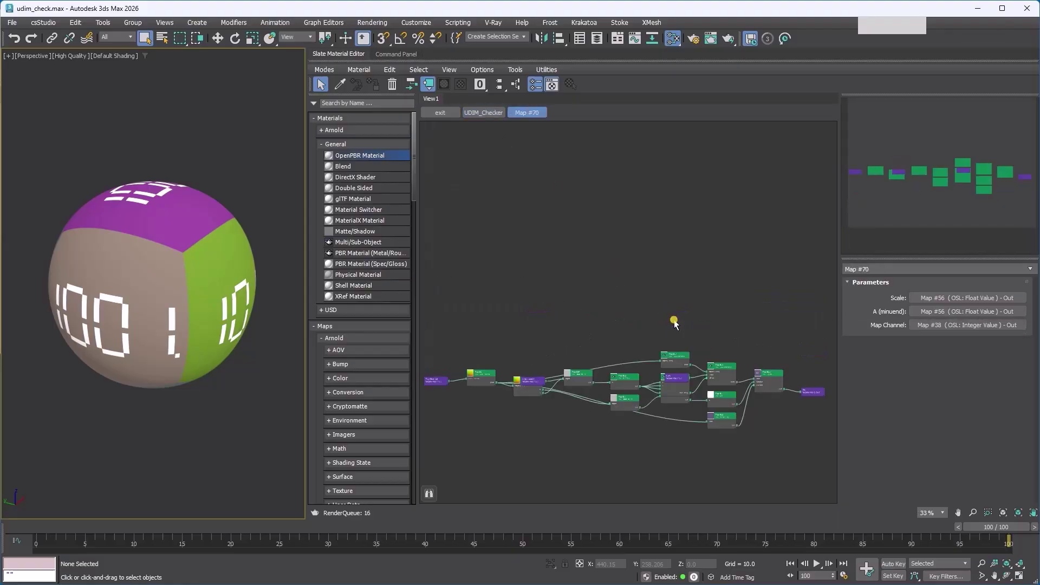
pyautogui.click(500, 112)
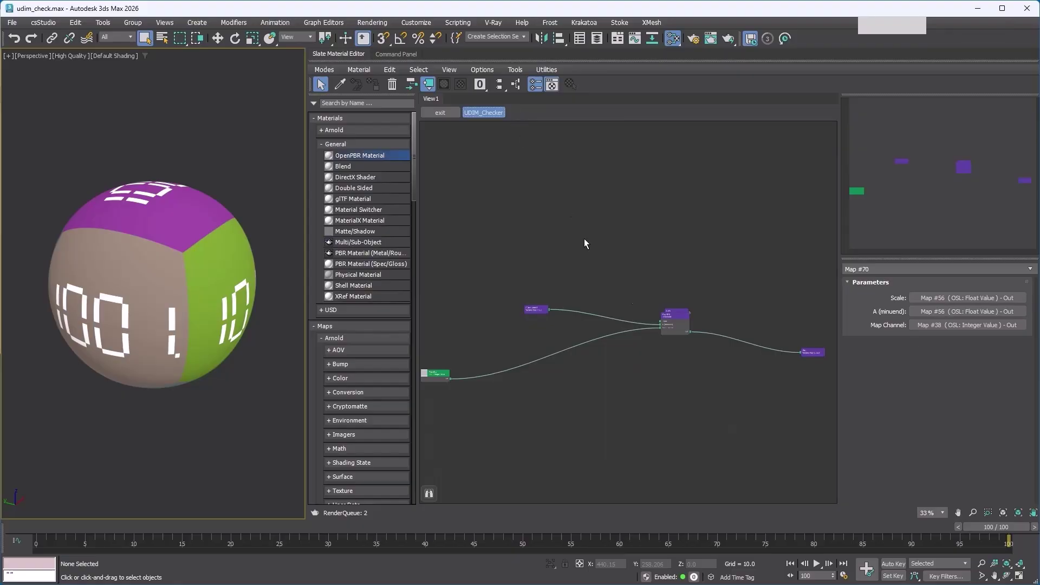
pyautogui.rightClick(676, 319)
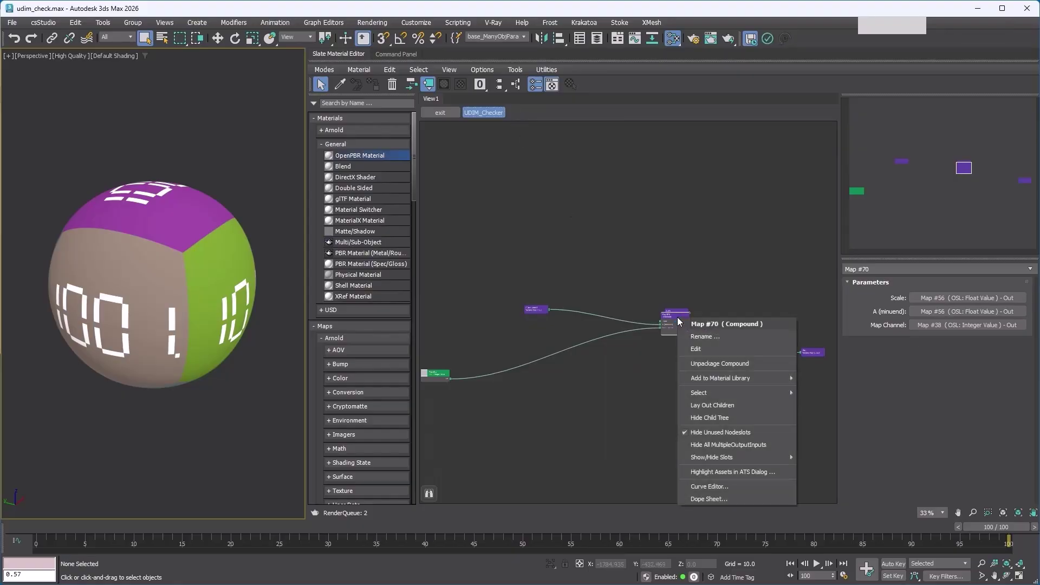
pyautogui.click(736, 363)
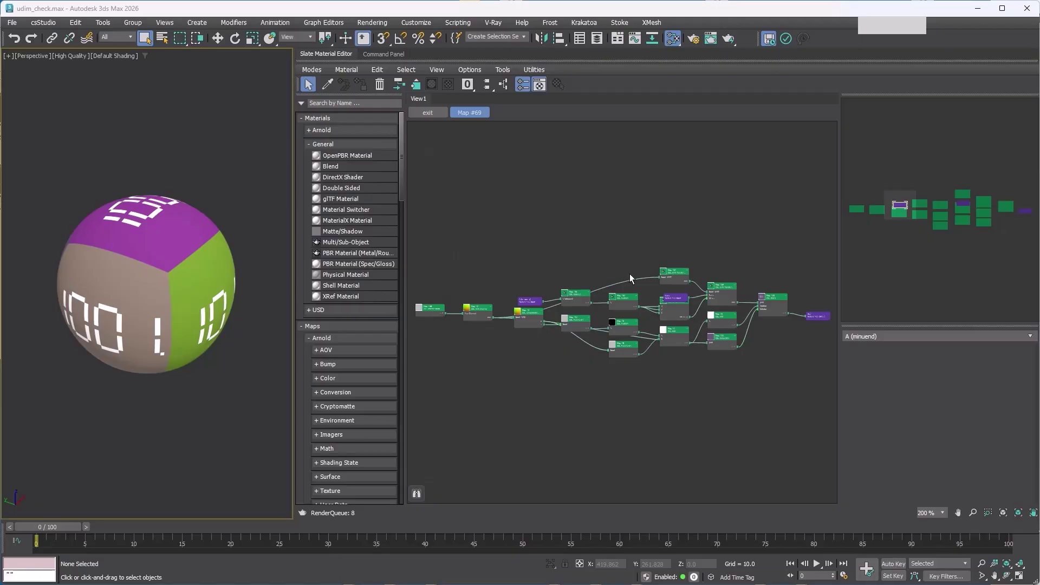
# Frame the A (minuend) input node and rearrange the input nodes near Map #62.
pyautogui.click(531, 303)
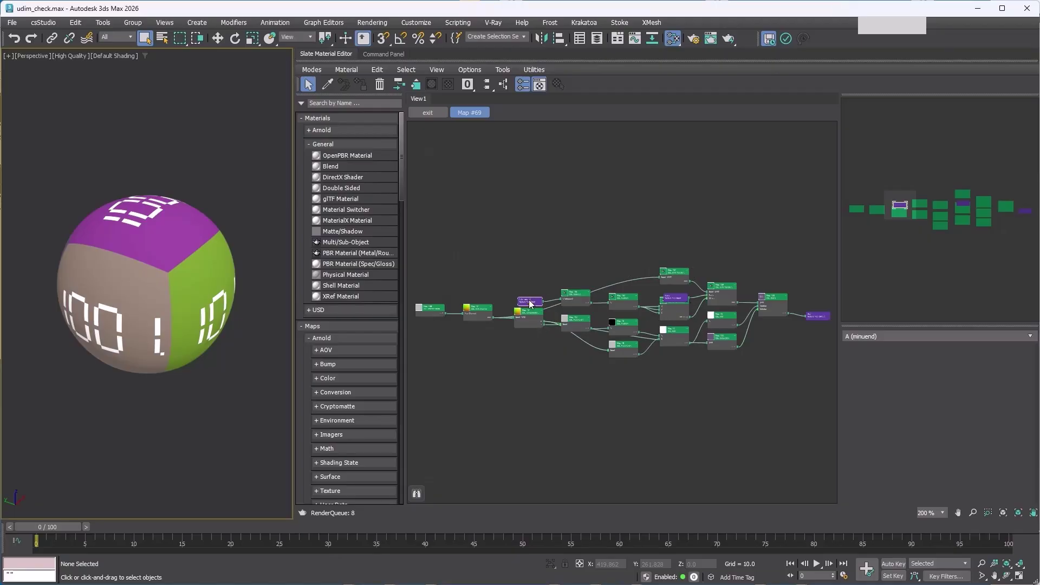
pyautogui.press('z')
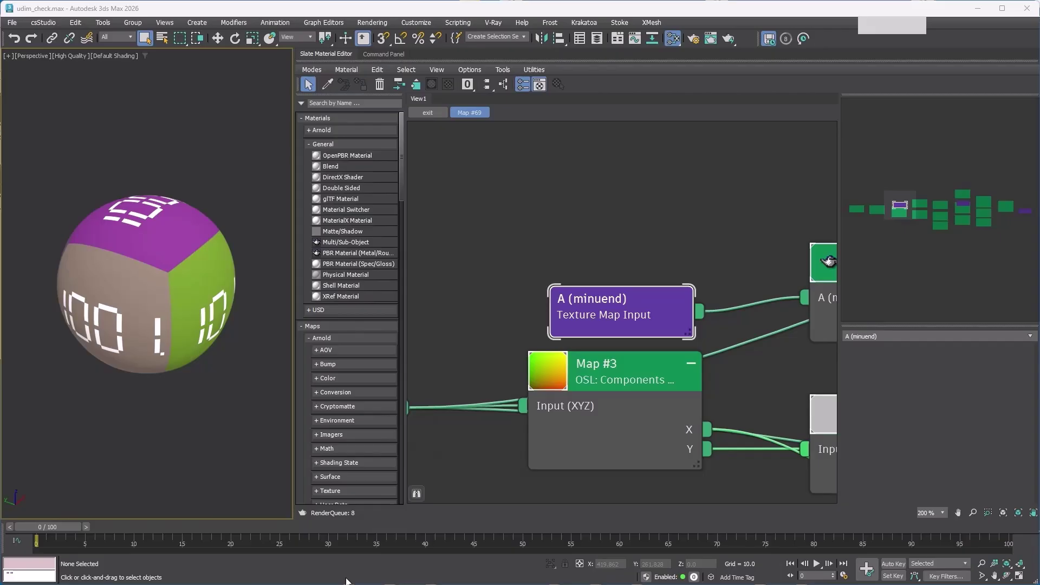
pyautogui.scroll(-5, 673, 249)
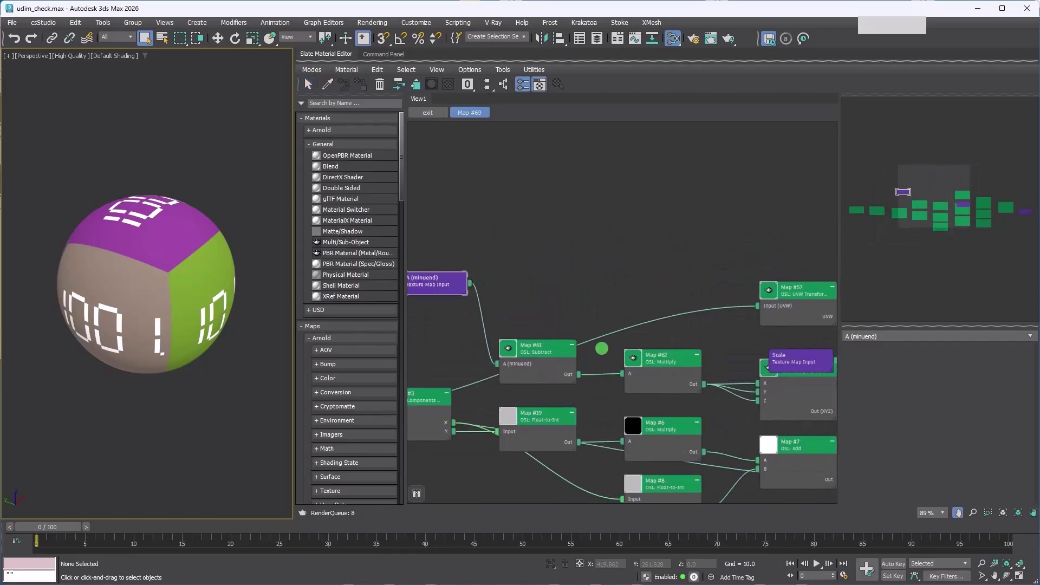
pyautogui.moveTo(780, 358); pyautogui.dragTo(731, 263)
pyautogui.moveTo(731, 303); pyautogui.dragTo(731, 274, button='middle')
pyautogui.moveTo(448, 244); pyautogui.dragTo(726, 302)
pyautogui.moveTo(778, 326); pyautogui.dragTo(627, 312, button='middle')
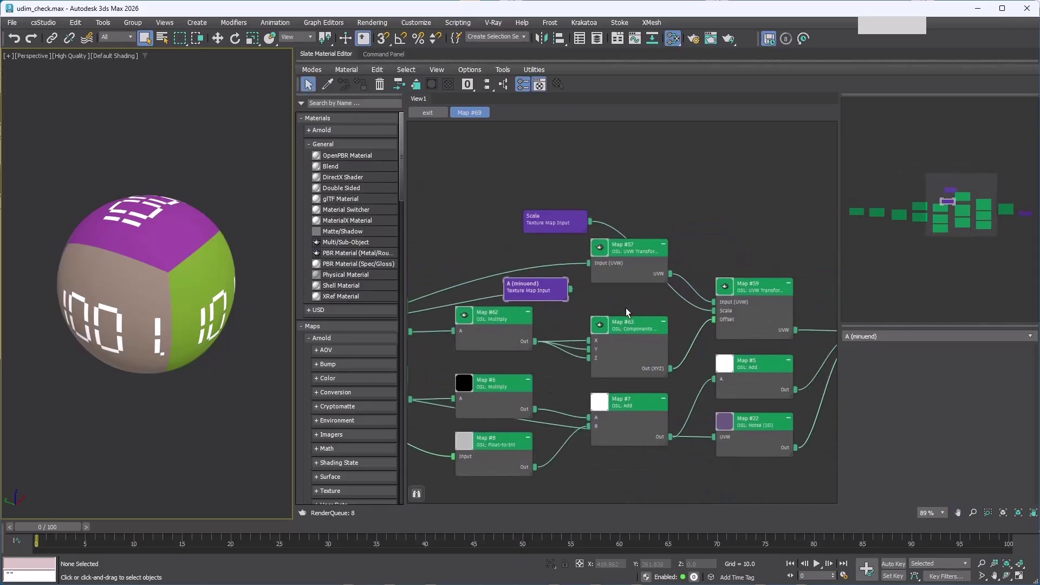
# Wire A (minuend) into Map #59's Scale, delete the Scale input node, and exit the compound.
pyautogui.moveTo(571, 290); pyautogui.dragTo(714, 304)
pyautogui.click(731, 316)
pyautogui.click(570, 229)
pyautogui.press('Delete')
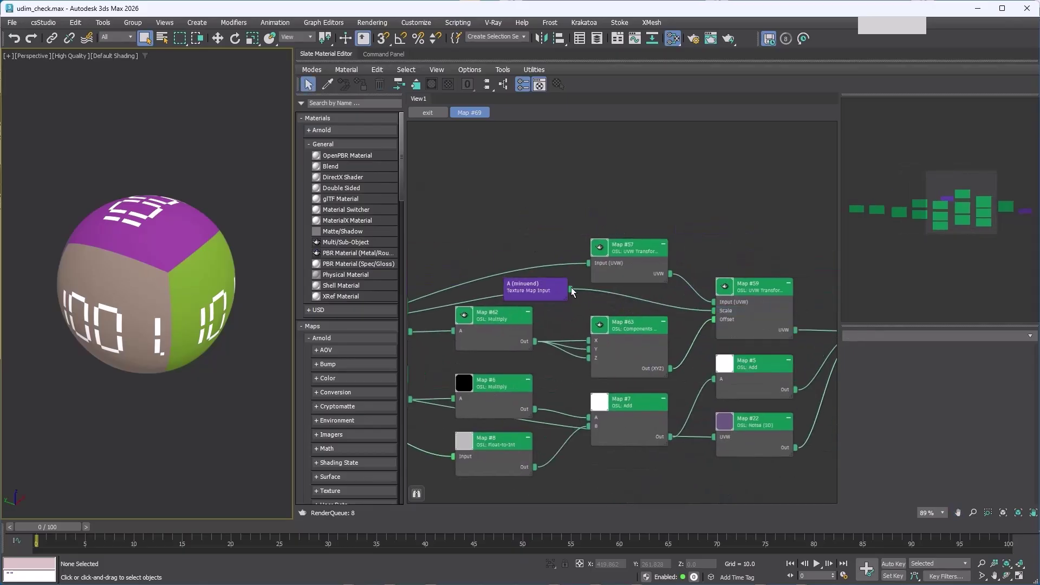
pyautogui.click(428, 113)
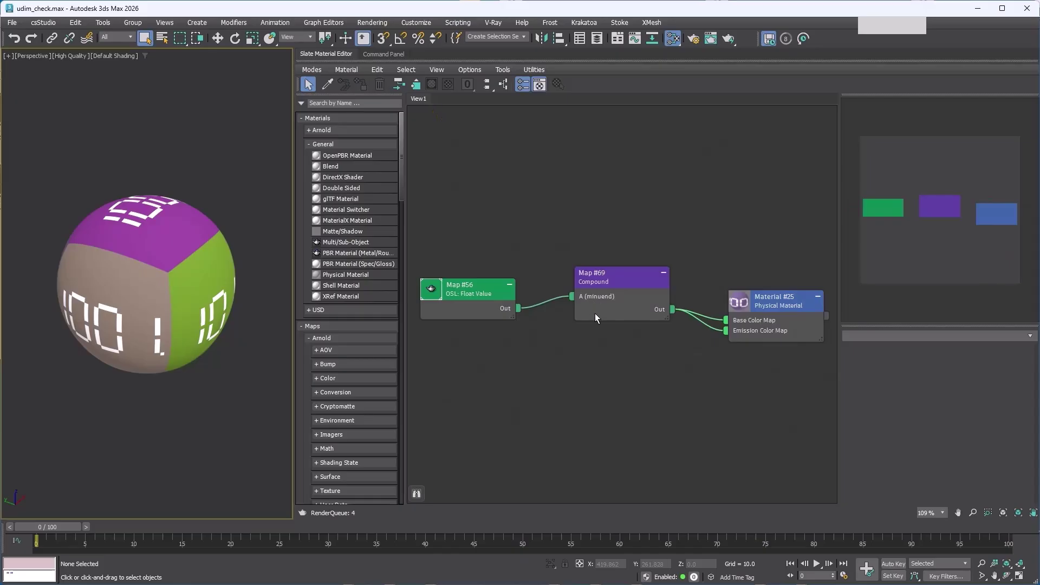
# Inside Map #69, rename the A (minuend) input node to 'Text Size' and return to the outer graph.
pyautogui.doubleClick(627, 308)
pyautogui.click(550, 289)
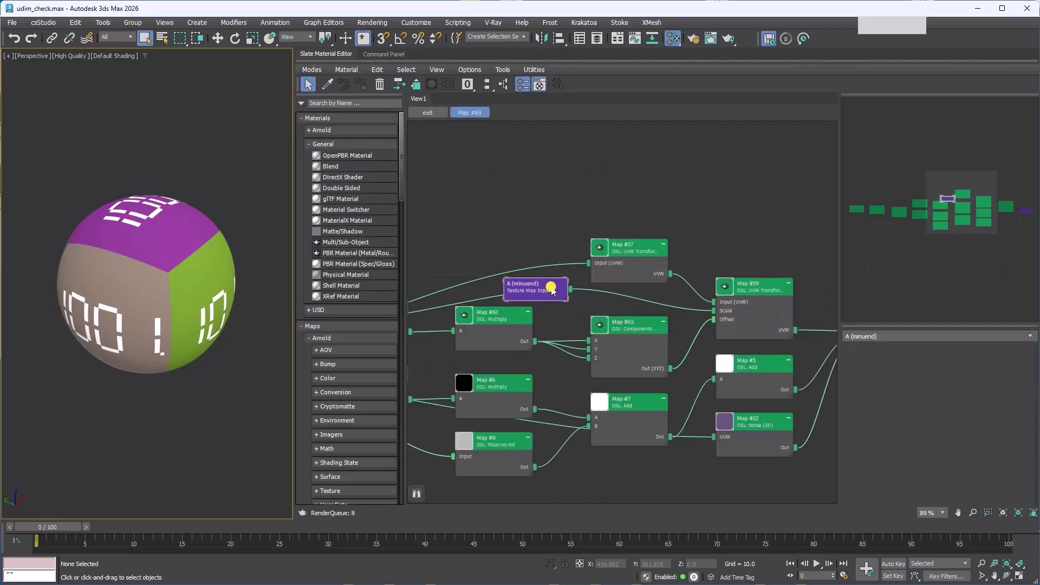
pyautogui.click(892, 334)
pyautogui.write('Text Size')
pyautogui.press('Return')
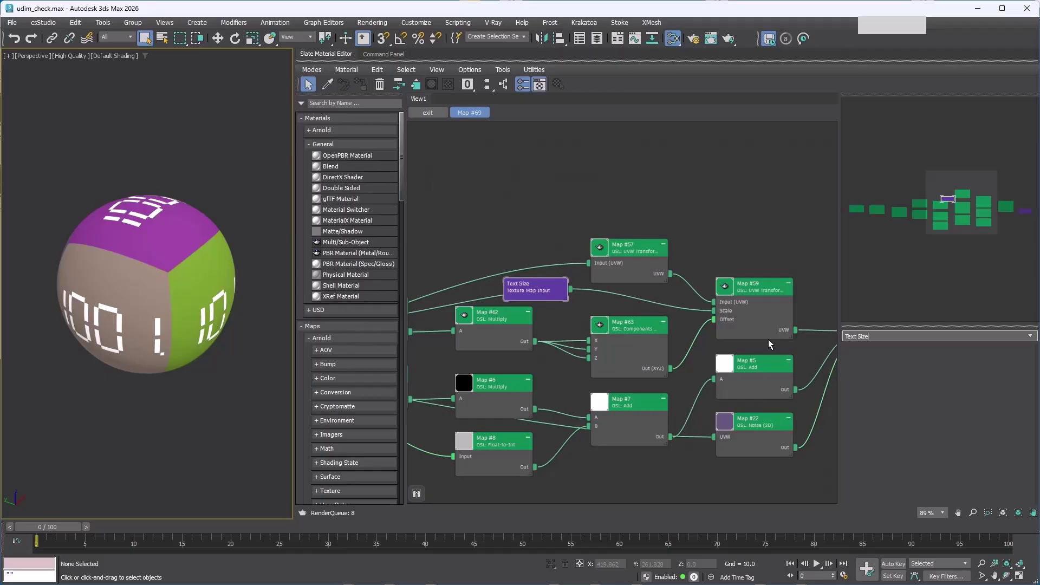
pyautogui.press('z')
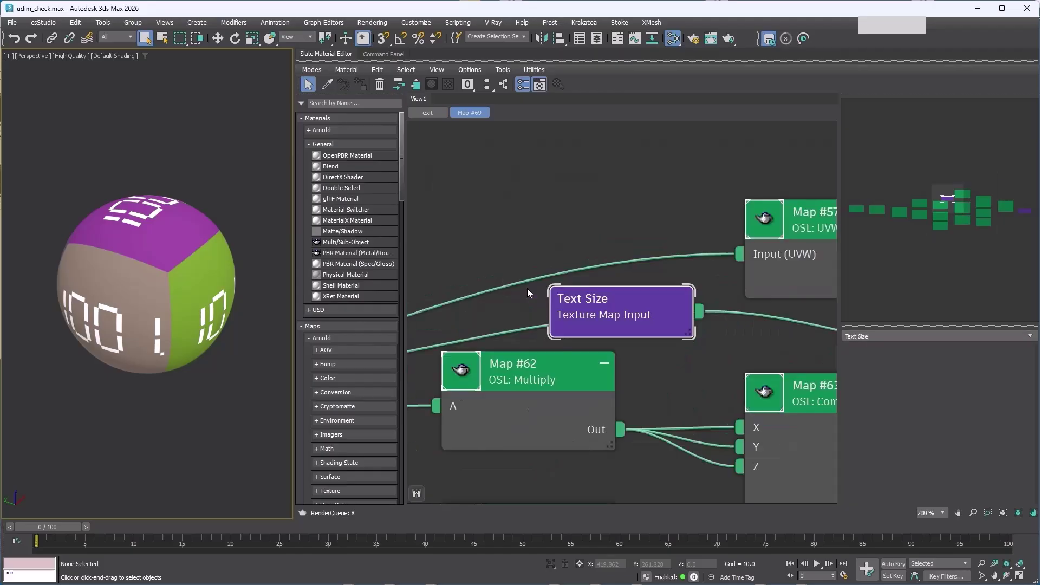
pyautogui.click(426, 116)
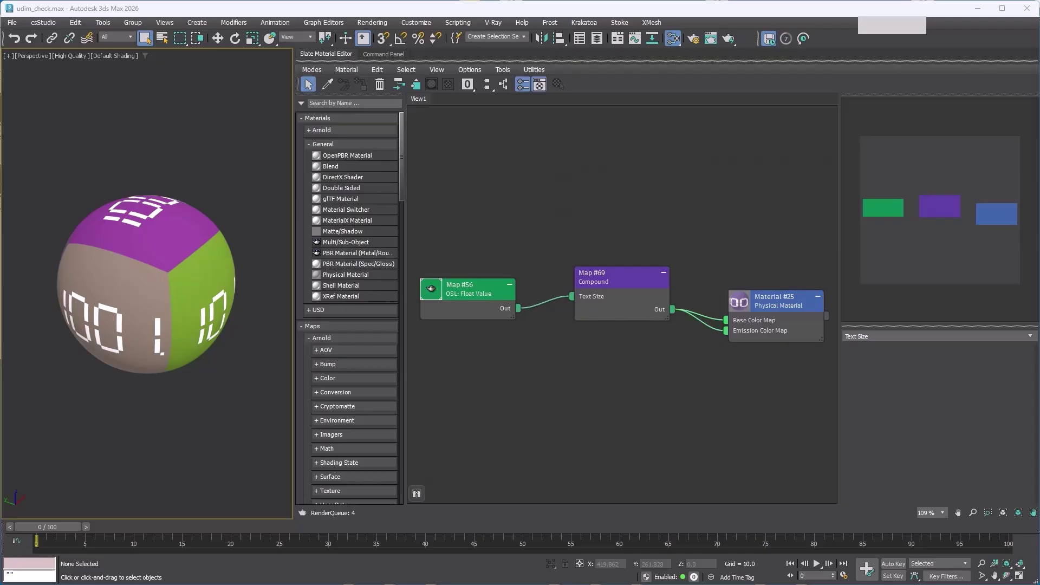
# Inside Map #69, reveal Map #2's hidden Map Channel slot and expose it as a compound input.
pyautogui.doubleClick(622, 276)
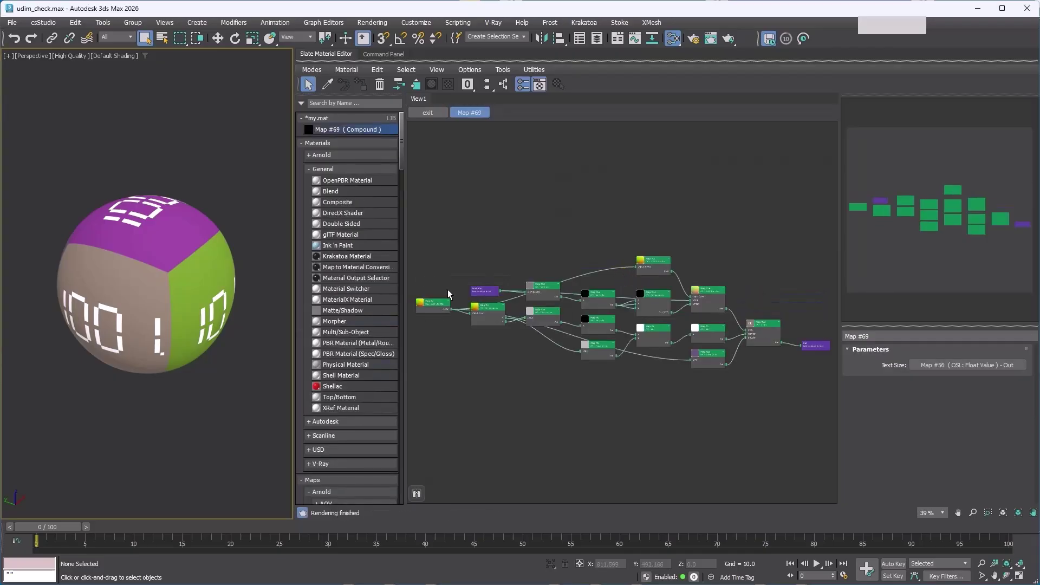
pyautogui.click(432, 305)
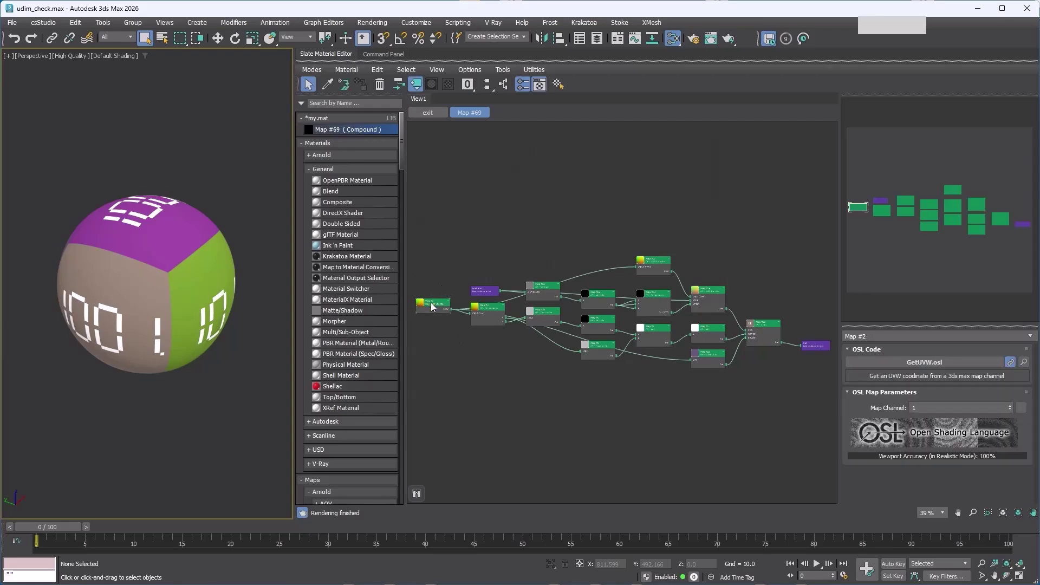
pyautogui.press('z')
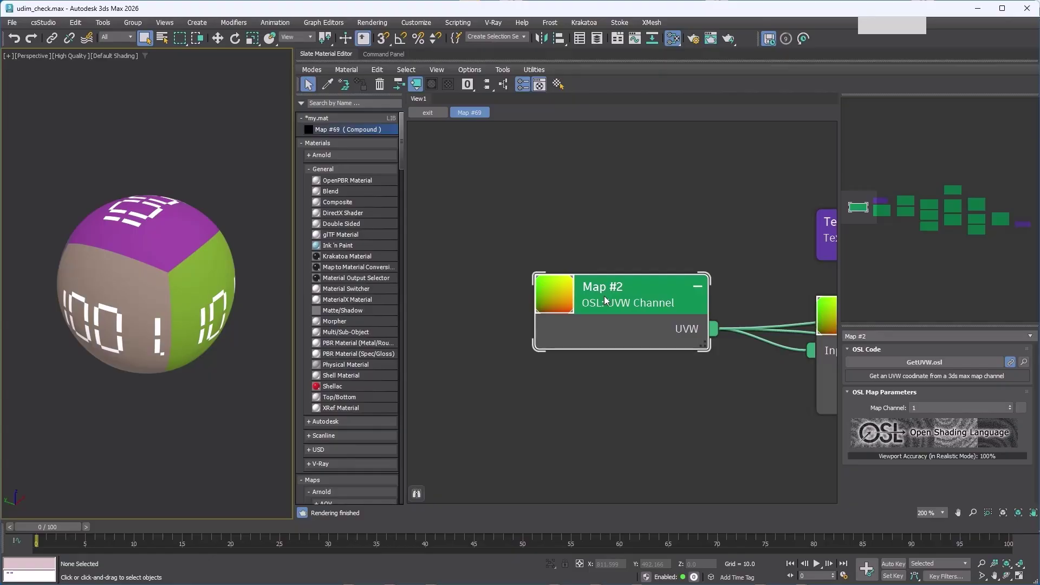
pyautogui.press('h')
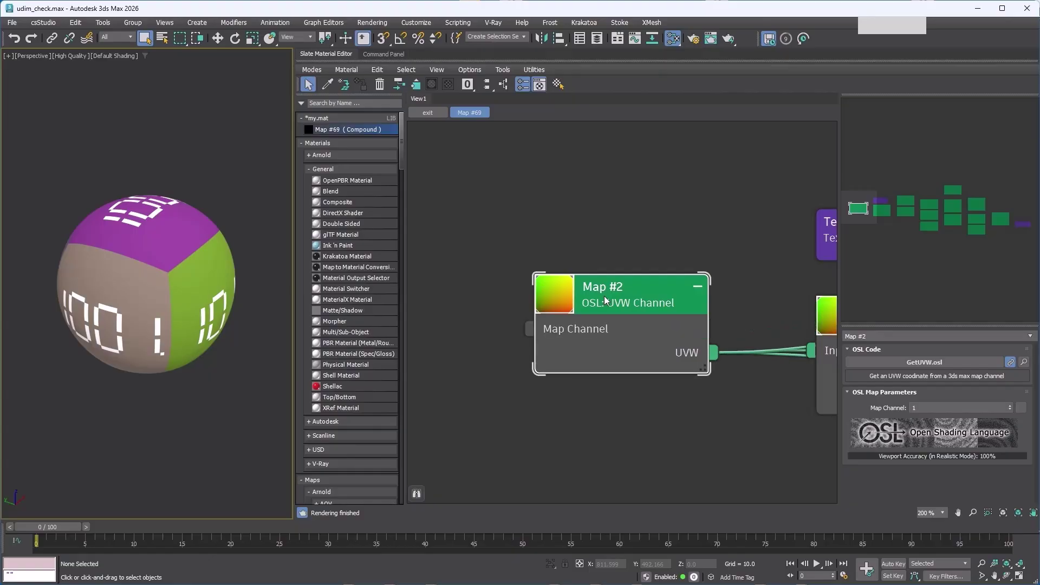
pyautogui.moveTo(564, 391); pyautogui.dragTo(762, 385, button='middle')
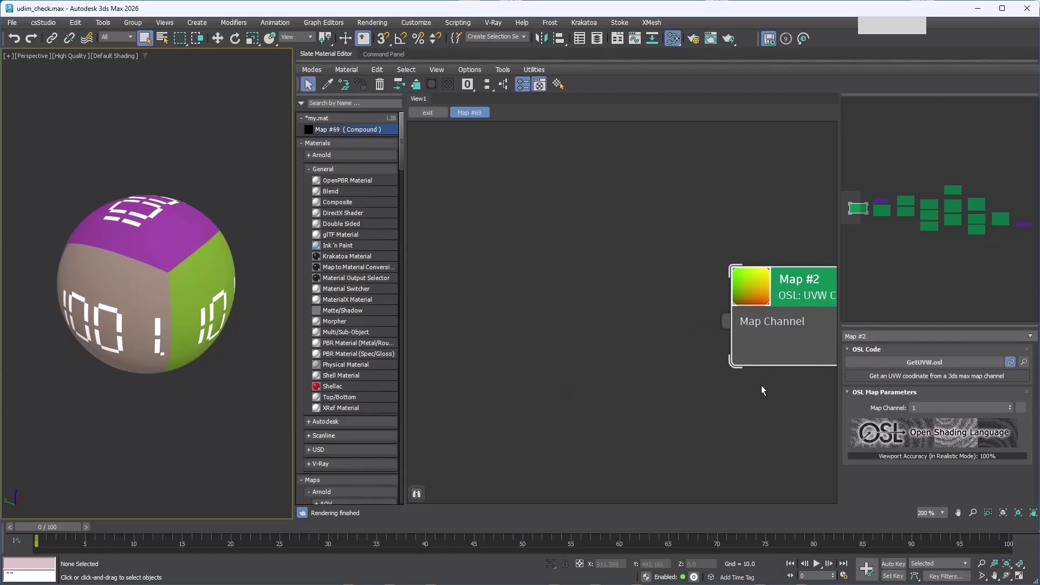
pyautogui.click(726, 321)
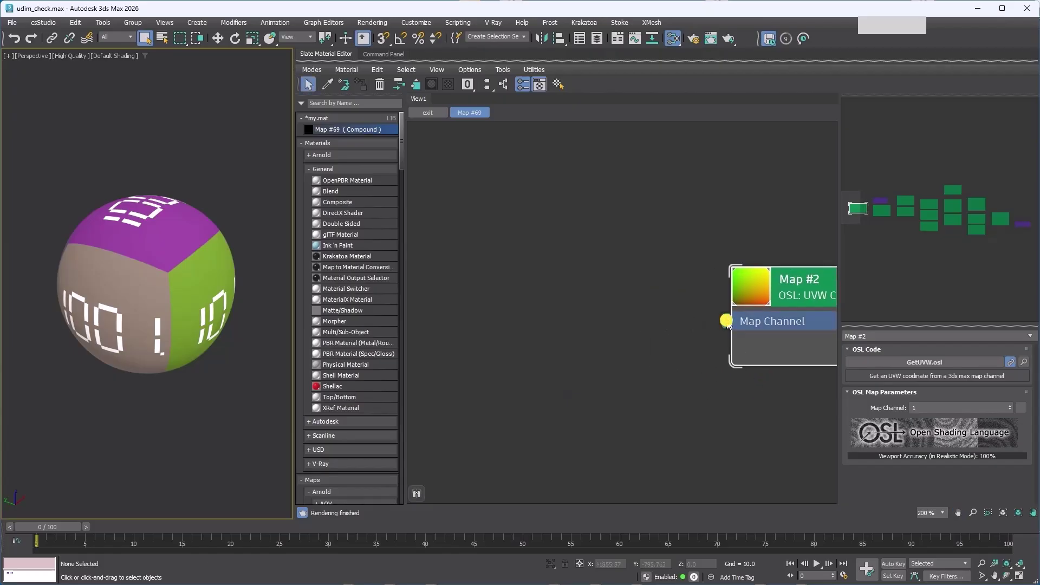
pyautogui.moveTo(726, 322); pyautogui.dragTo(546, 278)
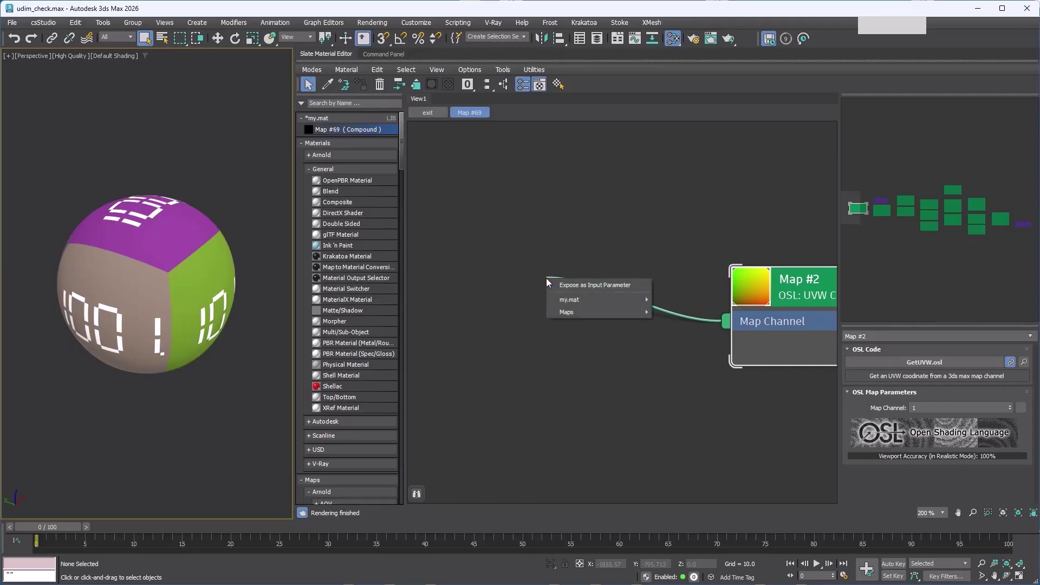
pyautogui.click(634, 285)
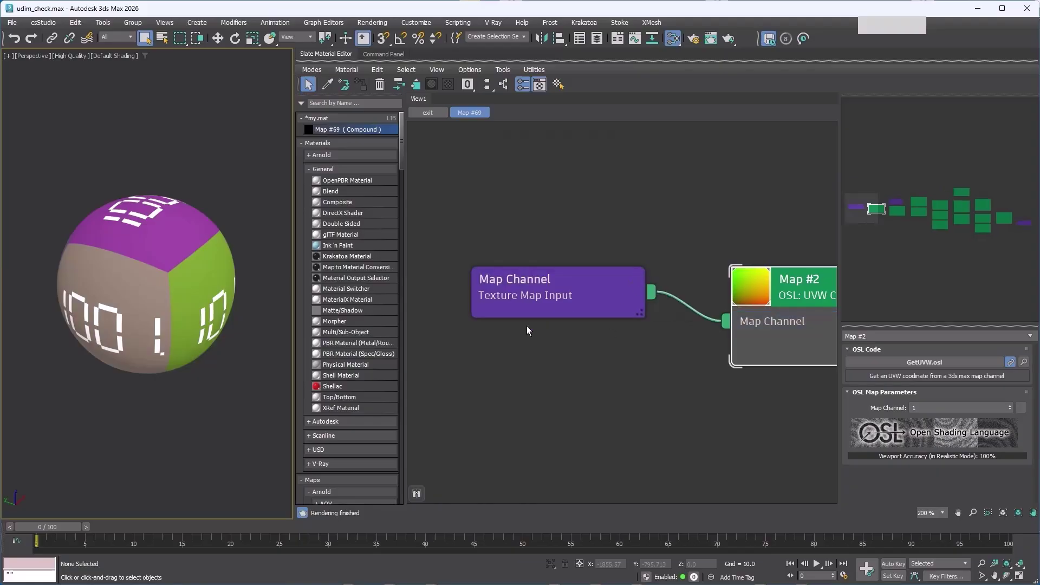
pyautogui.click(435, 114)
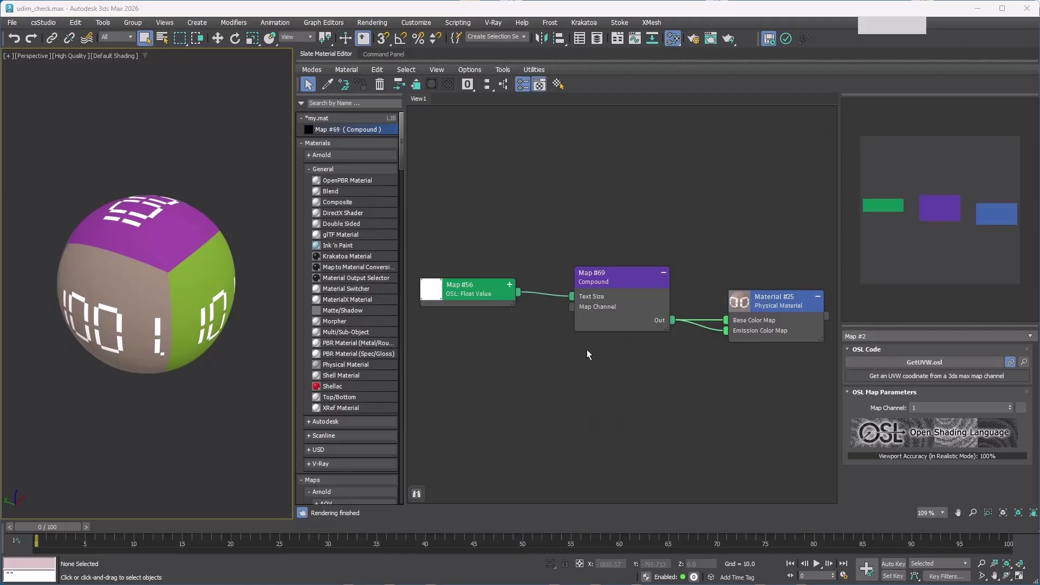
# Wire a new OSL Integer Value map (Map #75) into Map #69's Map Channel input, then re-enter the compound.
pyautogui.moveTo(587, 351); pyautogui.dragTo(717, 320, button='middle')
pyautogui.moveTo(716, 309); pyautogui.dragTo(592, 349)
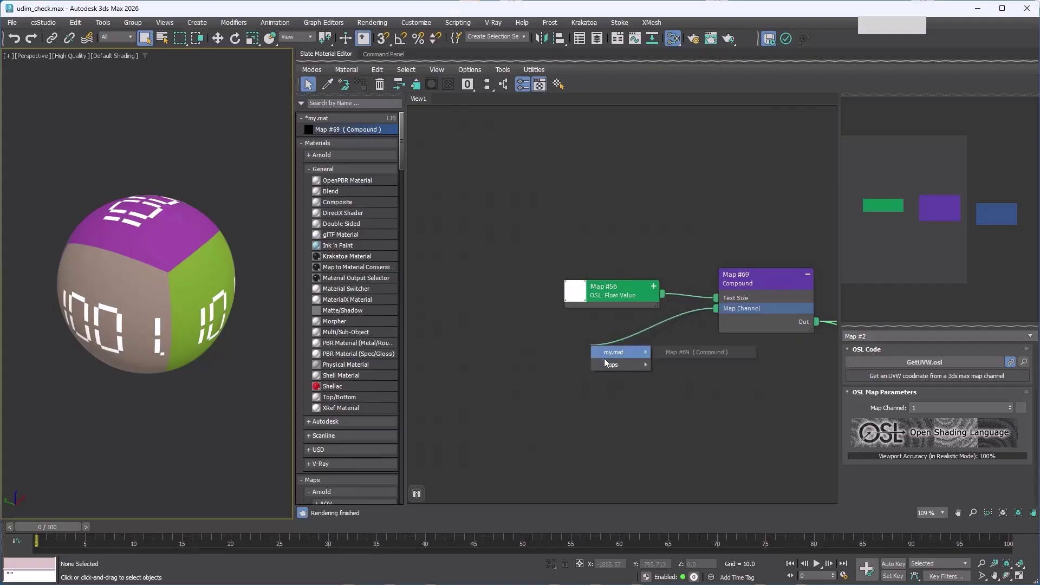
pyautogui.moveTo(623, 364)
pyautogui.moveTo(672, 376)
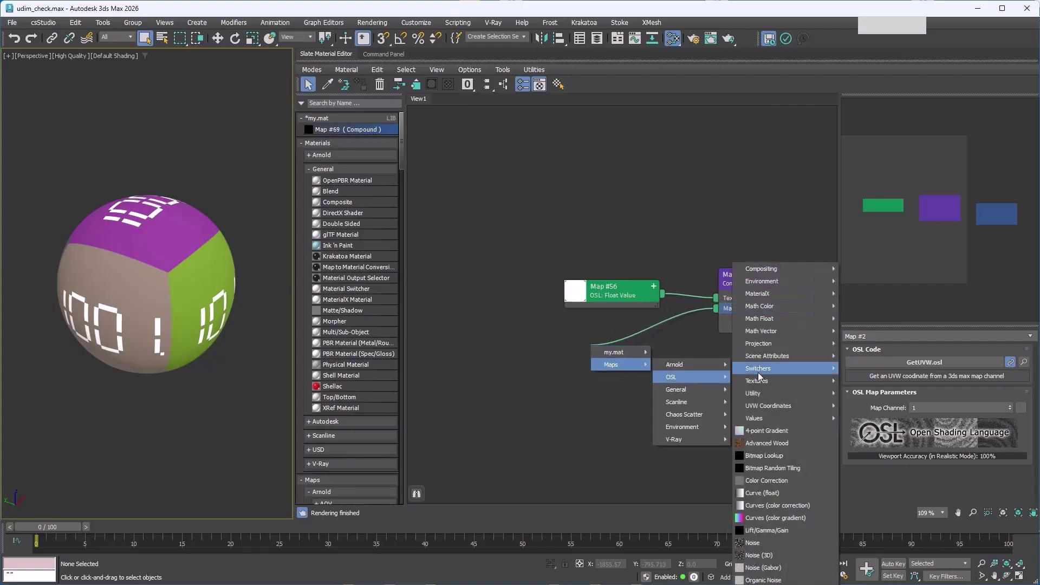
pyautogui.moveTo(781, 420)
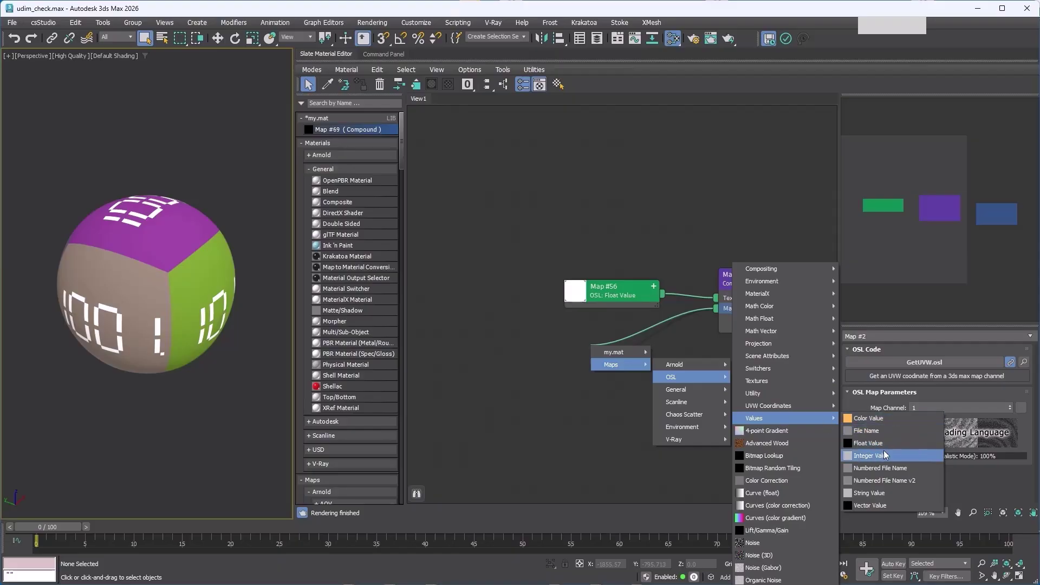
pyautogui.click(873, 455)
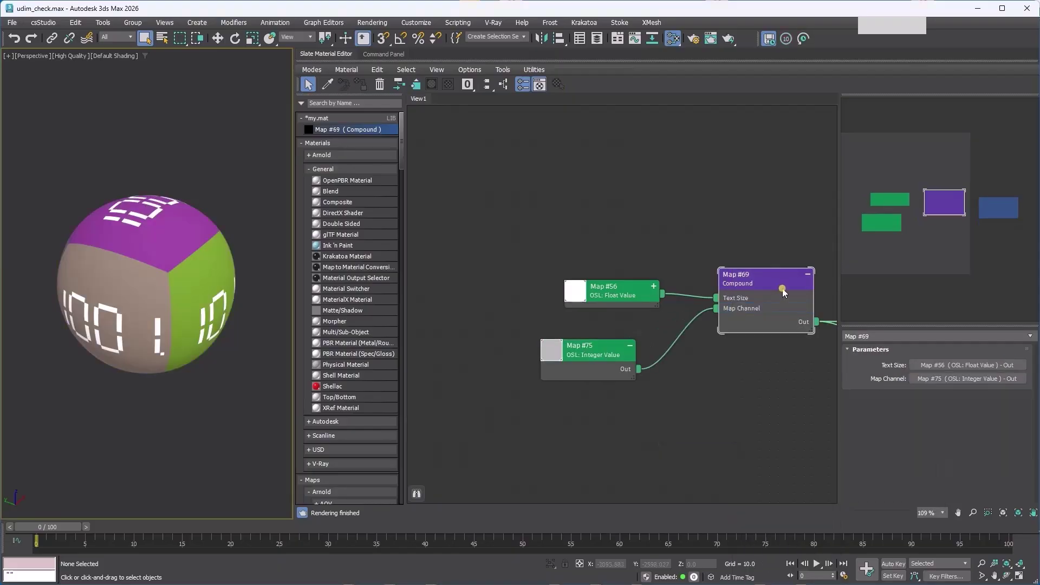
pyautogui.doubleClick(759, 279)
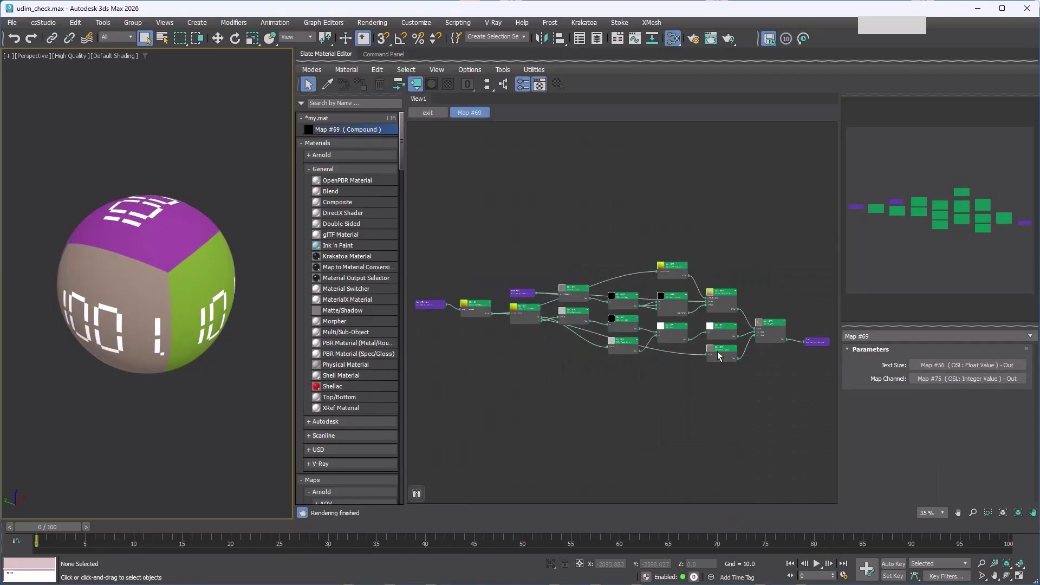
# Expose Map #22's Phase slot as an input parameter of the compound.
pyautogui.click(718, 355)
pyautogui.press('z')
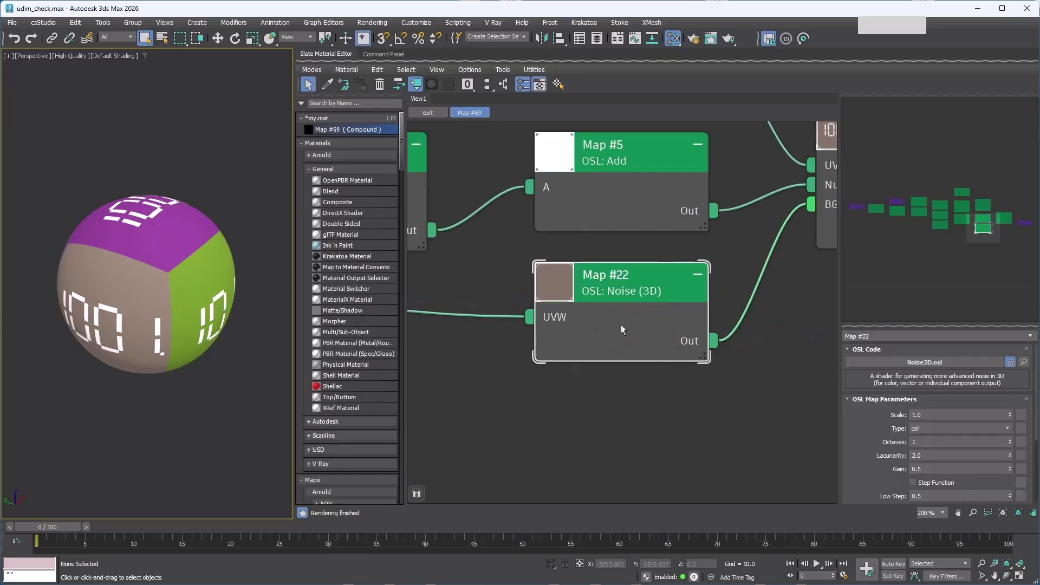
pyautogui.press('h')
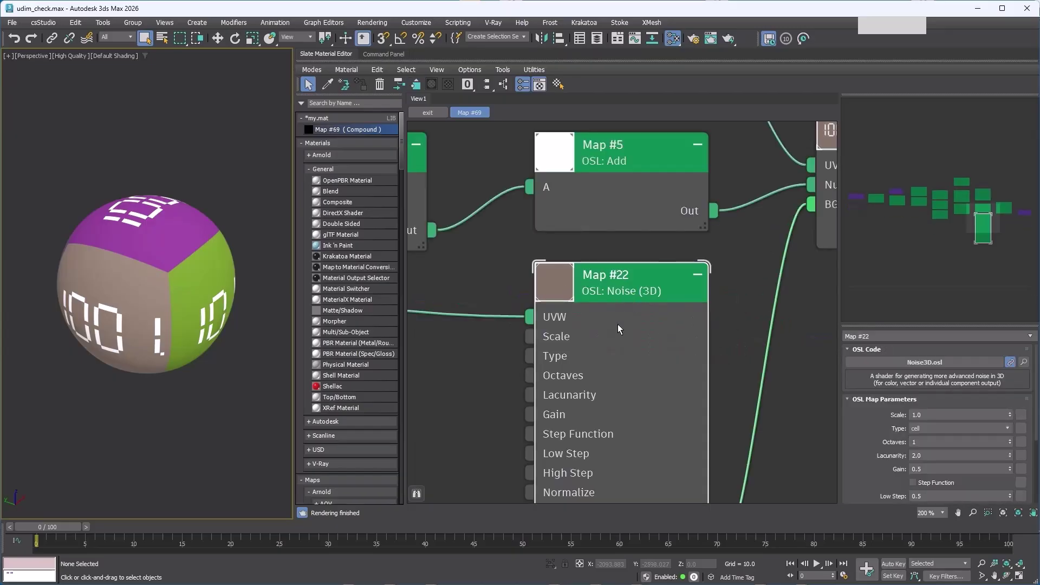
pyautogui.scroll(-1, 622, 335)
pyautogui.moveTo(632, 349); pyautogui.dragTo(733, 223, button='middle')
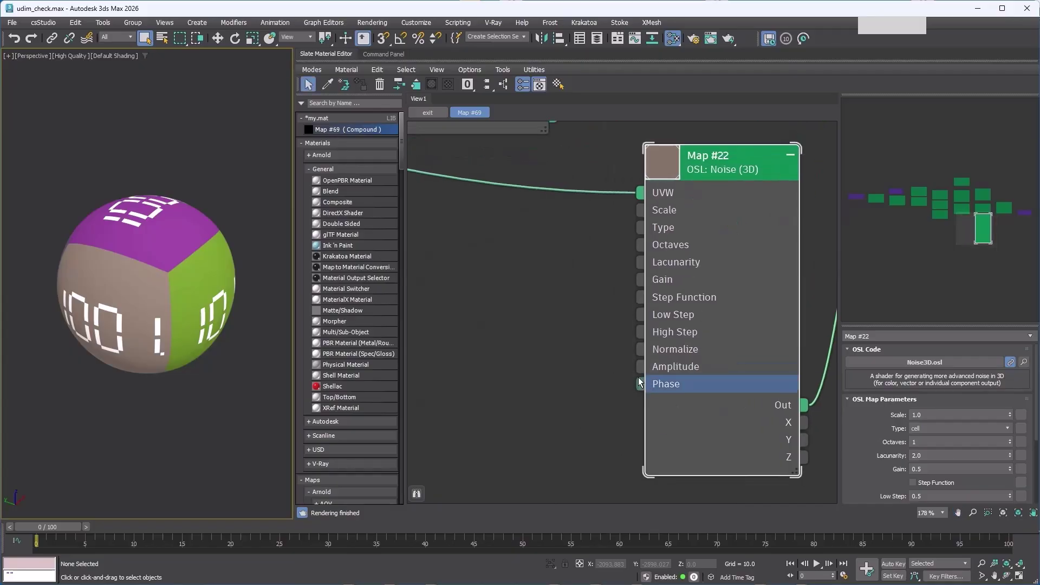
pyautogui.moveTo(640, 385); pyautogui.dragTo(527, 345)
pyautogui.click(534, 351)
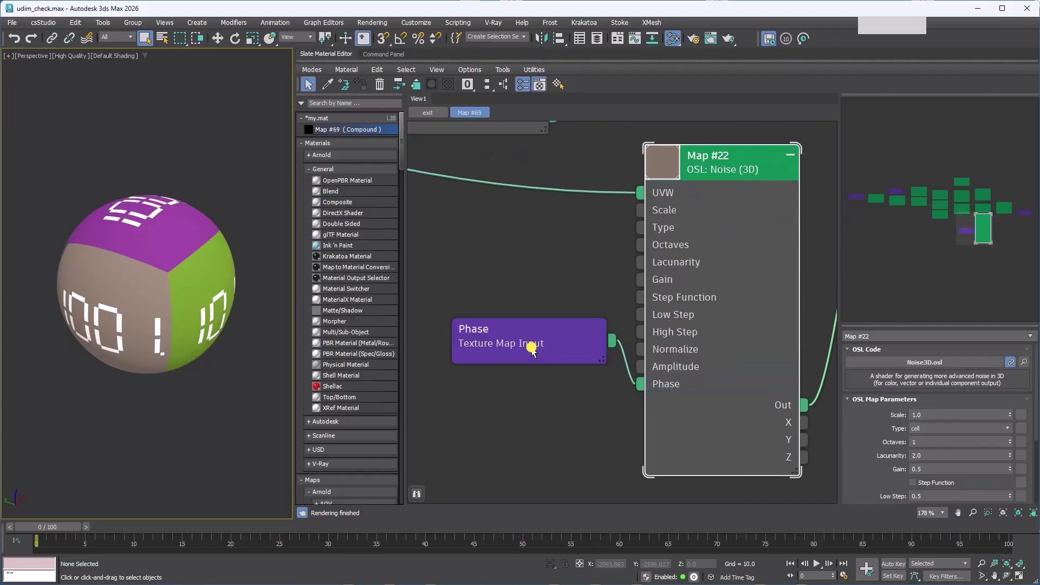
pyautogui.click(427, 114)
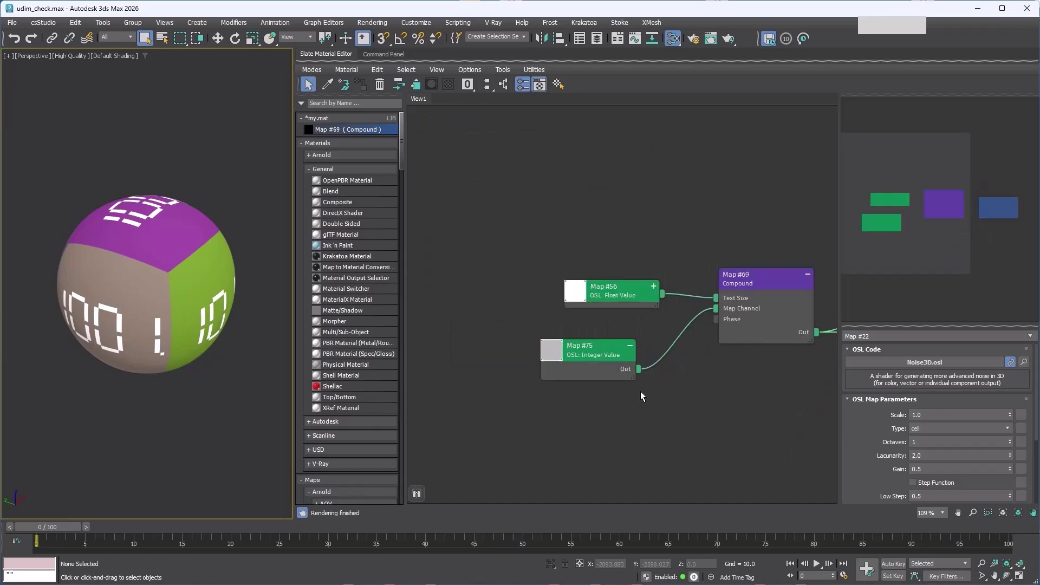
# Feed the compound's Phase input with a new OSL Float Value map set to 50.
pyautogui.moveTo(717, 319); pyautogui.dragTo(620, 395)
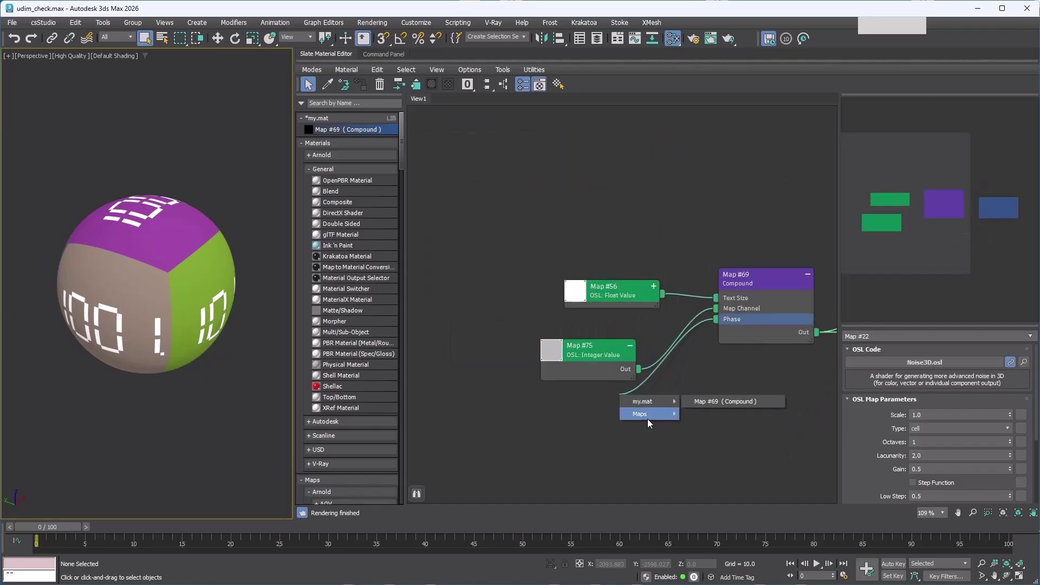
pyautogui.moveTo(645, 416)
pyautogui.moveTo(704, 426)
pyautogui.moveTo(796, 418)
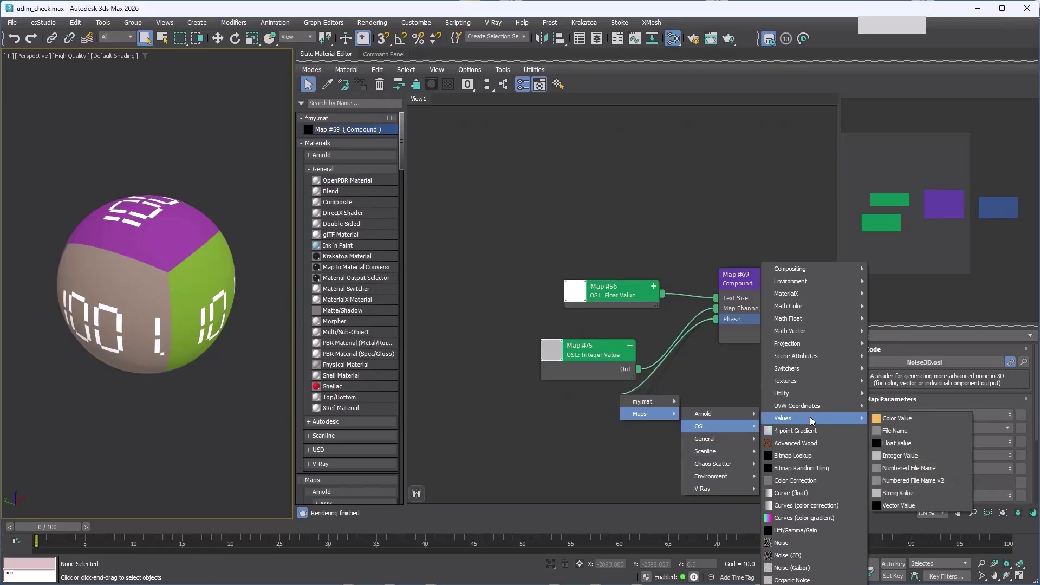
pyautogui.click(911, 444)
pyautogui.write('50')
pyautogui.press('Return')
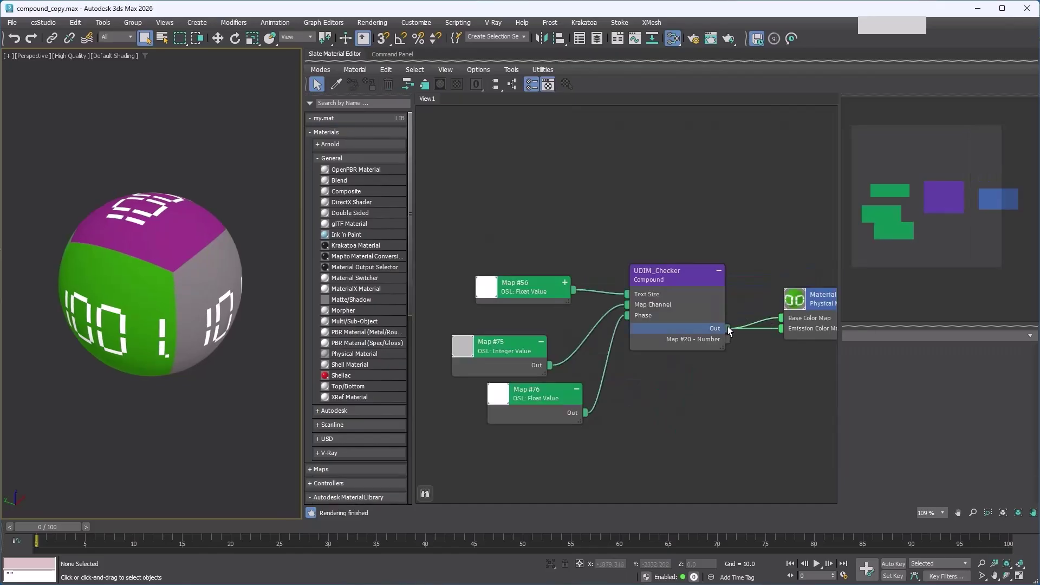
# Store the UDIM_Checker compound in the my.mat library and drop a copy into View2.
pyautogui.moveTo(727, 328); pyautogui.dragTo(384, 126)
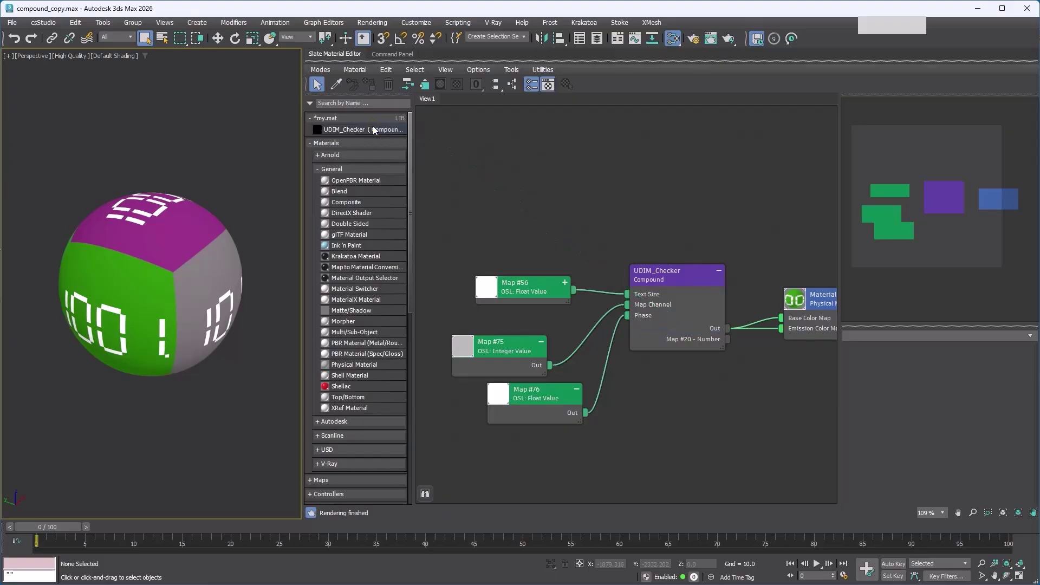
pyautogui.doubleClick(370, 129)
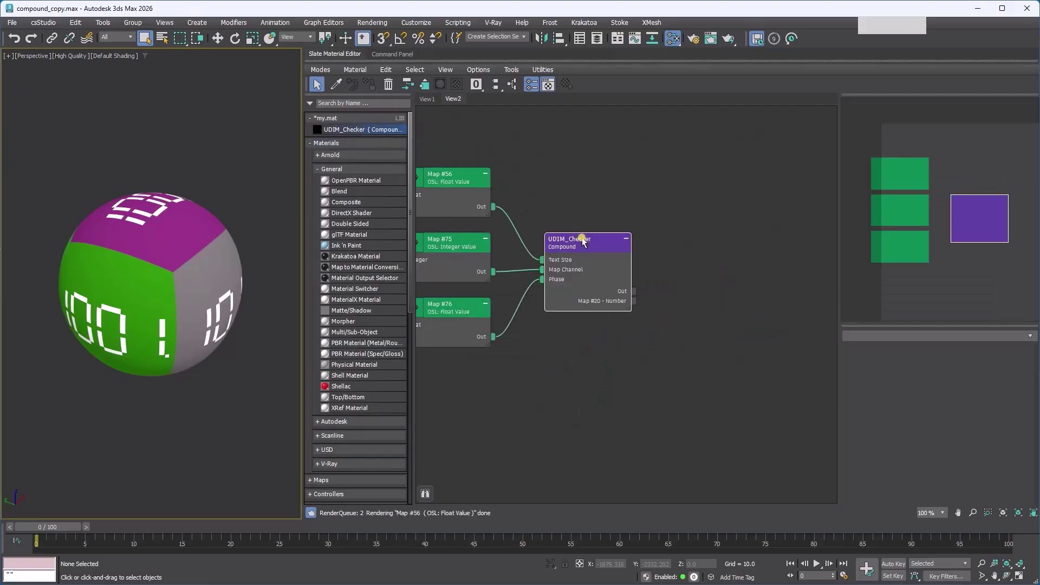
pyautogui.moveTo(378, 131); pyautogui.dragTo(684, 415)
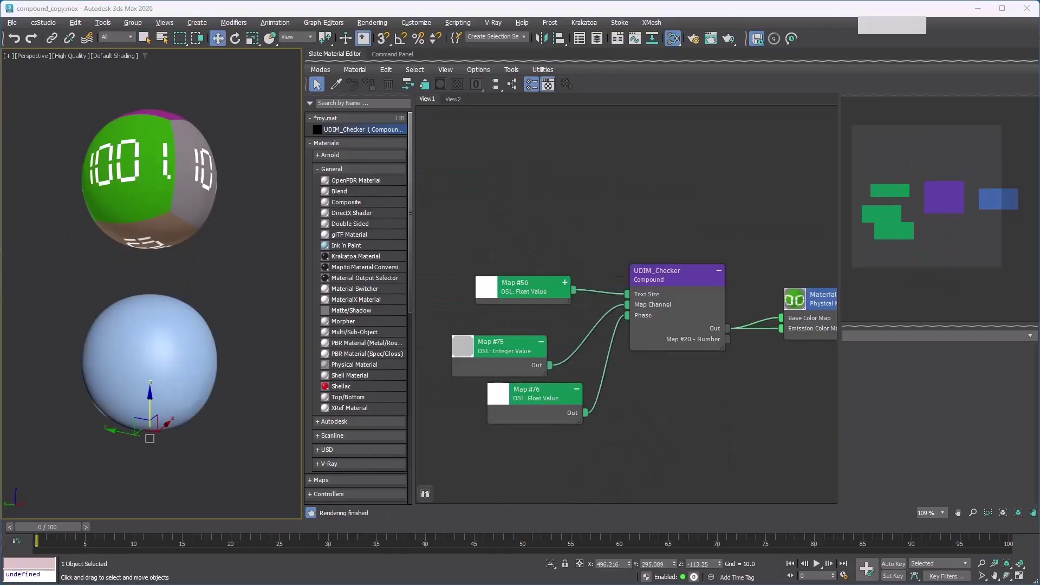
# Collapse the UDIM_Checker and Material #25 nodes into a new compound, Map #86.
pyautogui.moveTo(637, 197); pyautogui.dragTo(842, 413)
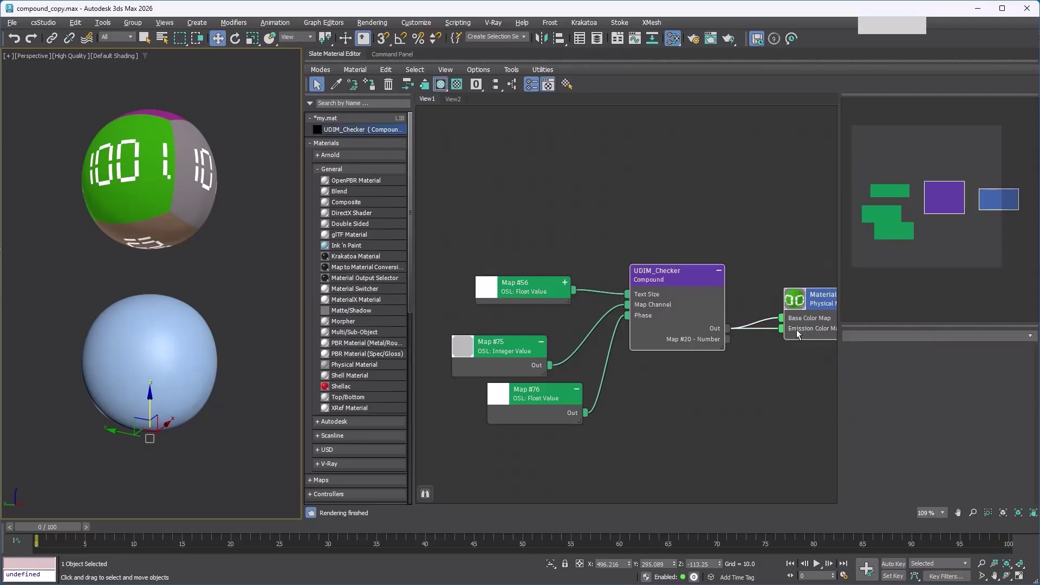
pyautogui.rightClick(704, 278)
pyautogui.click(736, 293)
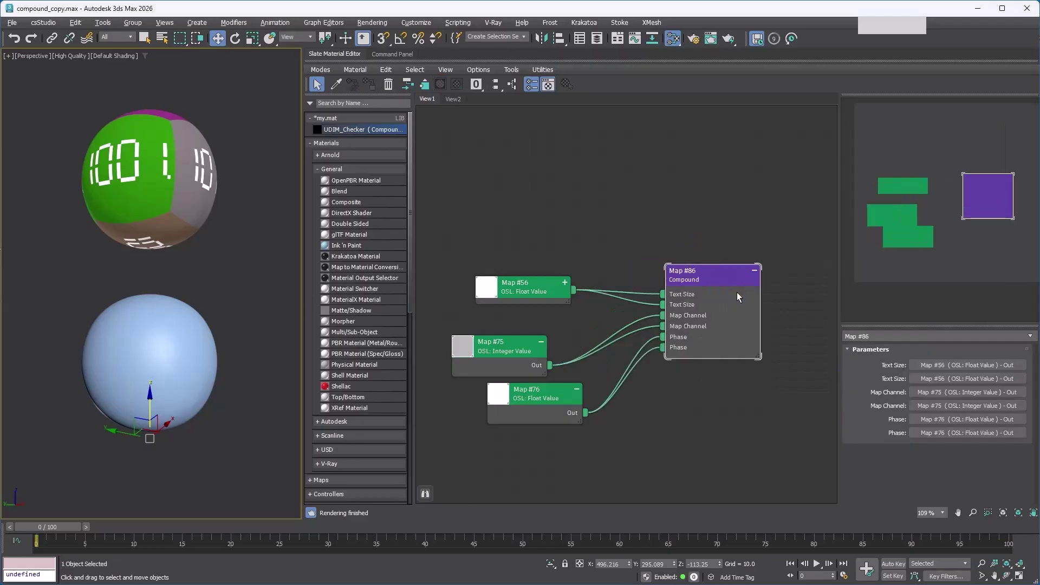
pyautogui.press('z')
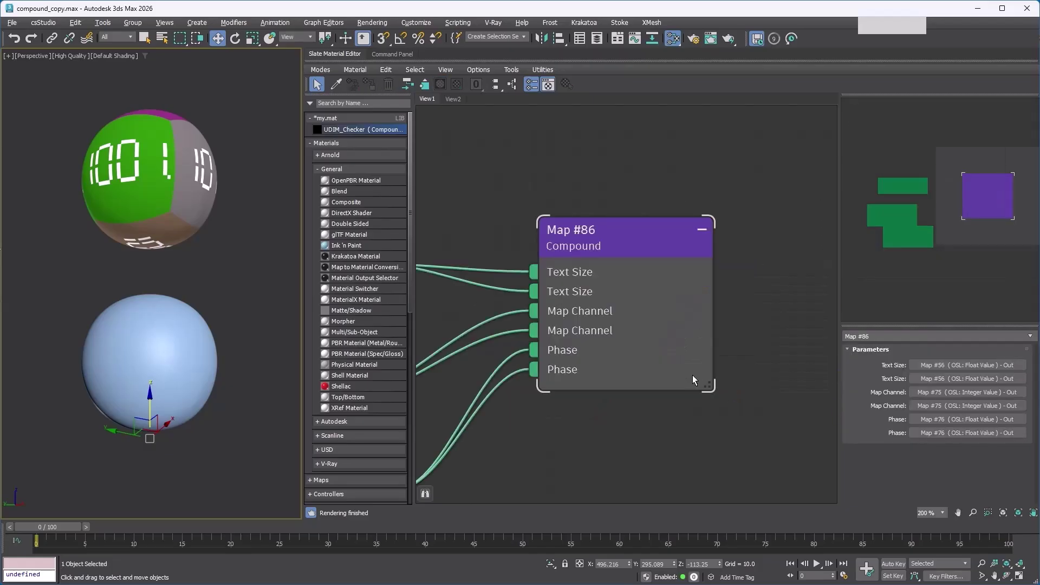
# Inside Map #86, expose Material #25 as an output parameter and name it Material Output.
pyautogui.doubleClick(642, 242)
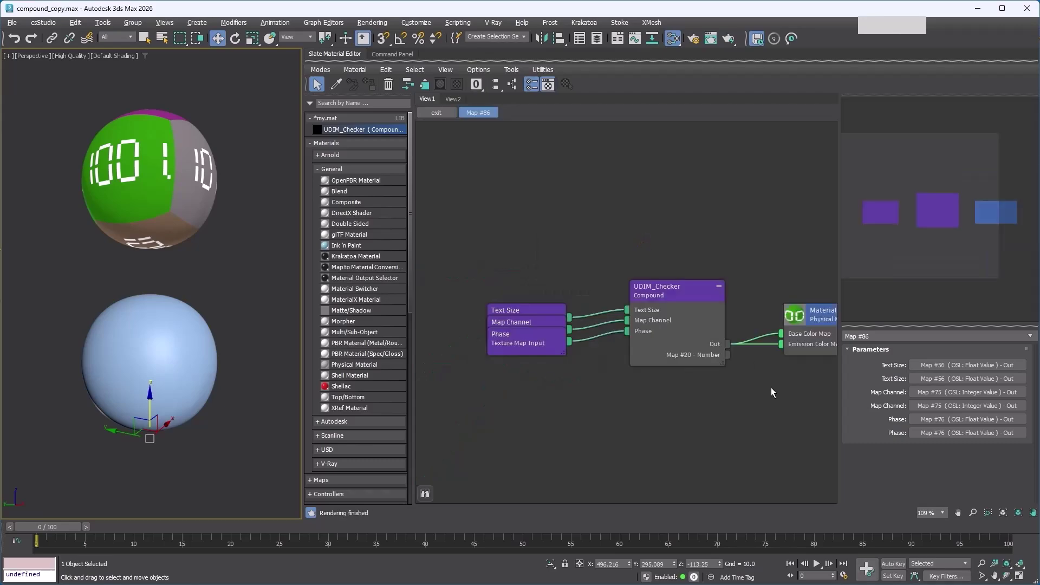
pyautogui.moveTo(771, 387); pyautogui.dragTo(600, 379, button='middle')
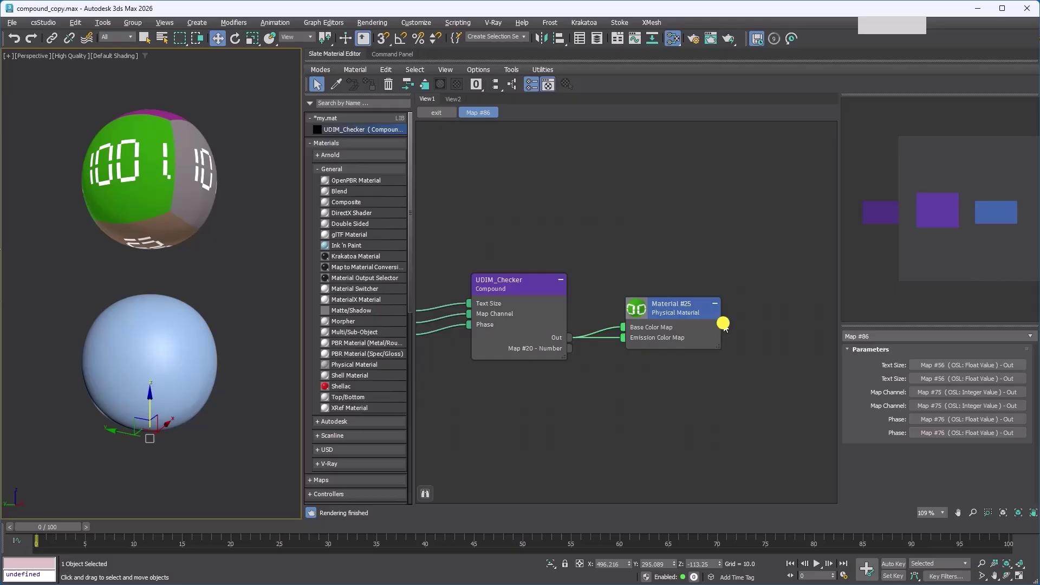
pyautogui.moveTo(723, 324); pyautogui.dragTo(753, 325)
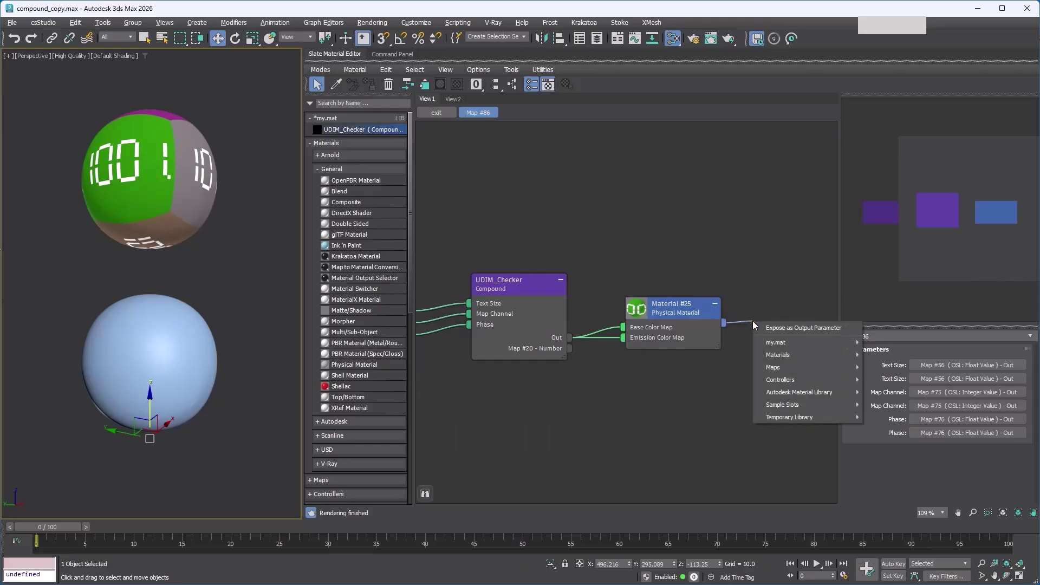
pyautogui.click(789, 328)
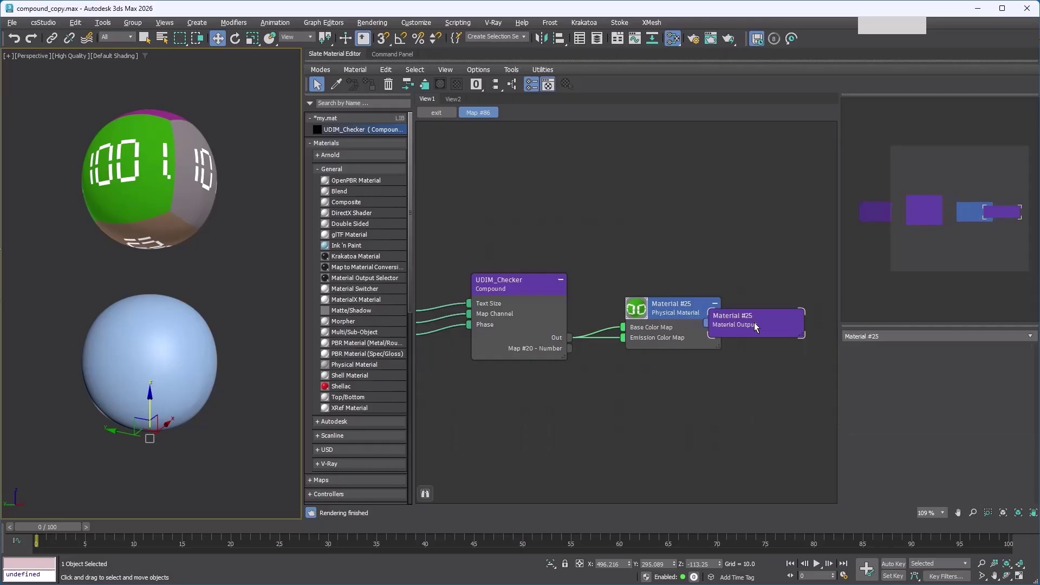
pyautogui.click(779, 308)
pyautogui.click(845, 336)
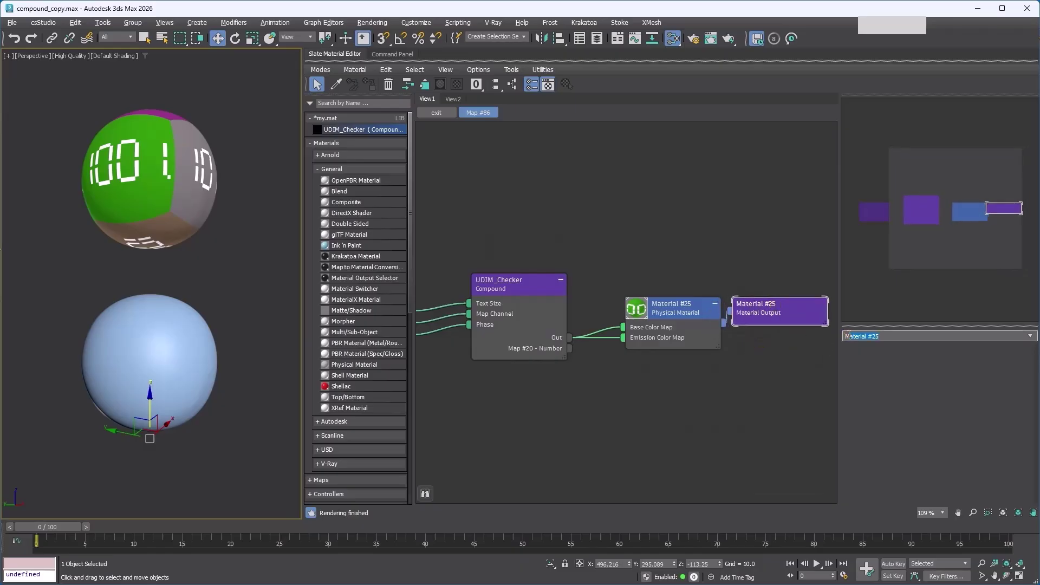
pyautogui.moveTo(913, 337); pyautogui.dragTo(843, 338)
pyautogui.write('Material Output')
# Apply the Map #86 compound's Material Output to the second sphere.
pyautogui.click(445, 115)
pyautogui.moveTo(718, 393); pyautogui.dragTo(156, 375)
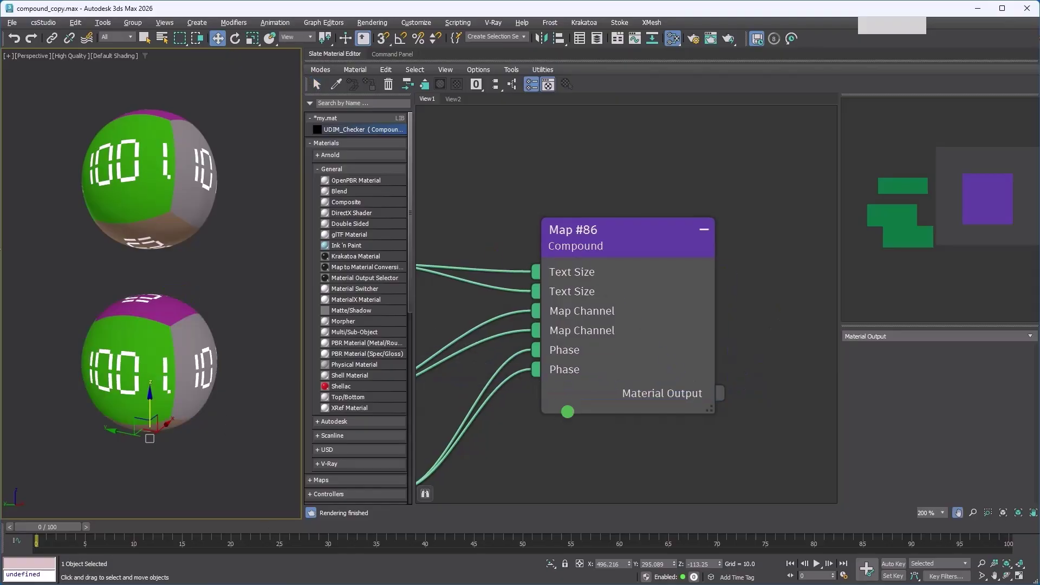
pyautogui.moveTo(557, 416); pyautogui.dragTo(765, 362, button='middle')
# Try Map #76's Float values 20 and 1, ending at 50.
pyautogui.click(494, 382)
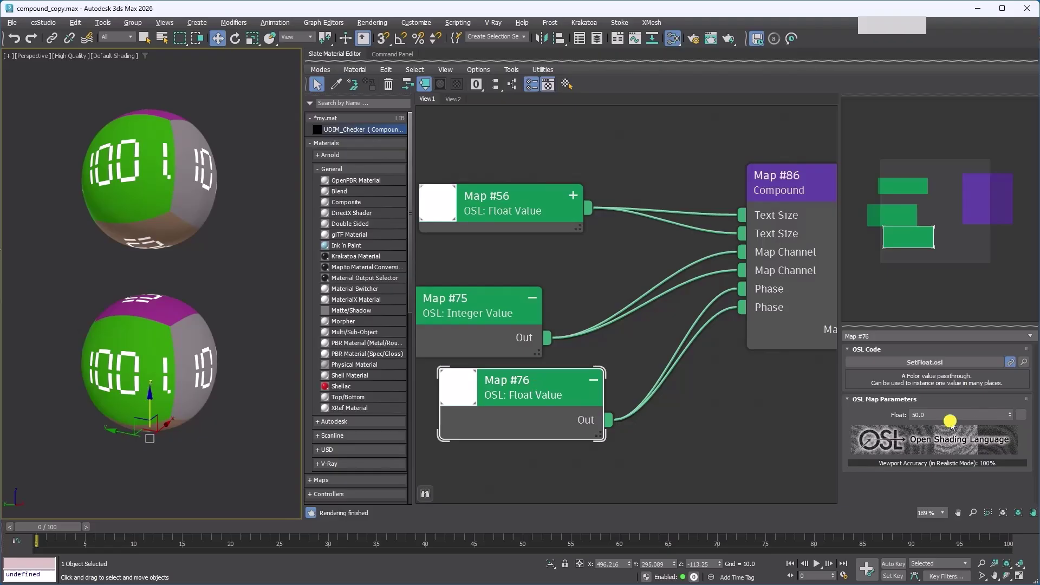
pyautogui.doubleClick(950, 415)
pyautogui.write('20')
pyautogui.press('Return')
pyautogui.write('1')
pyautogui.press('Return')
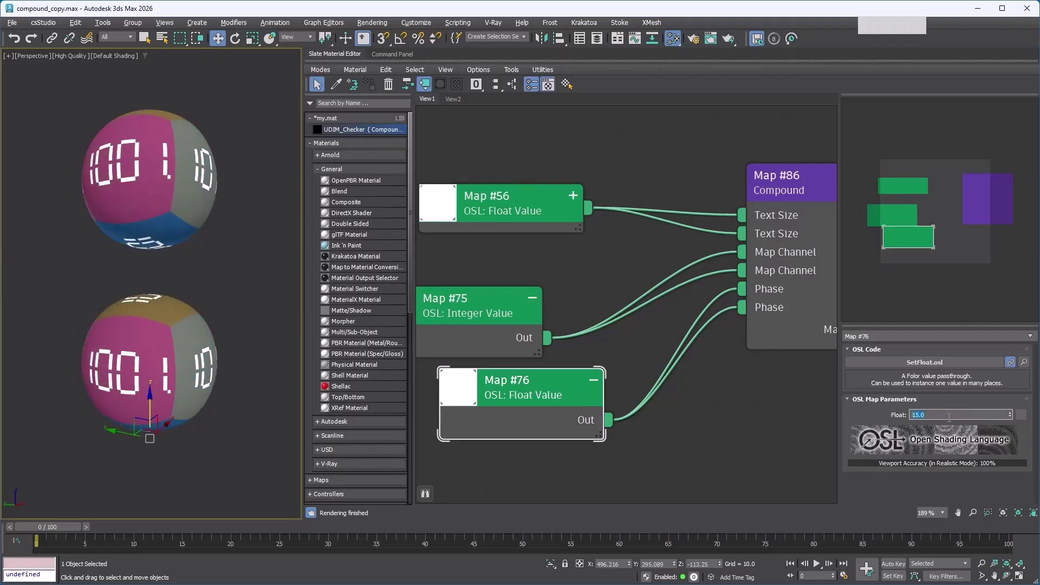
pyautogui.write('50')
pyautogui.press('Return')
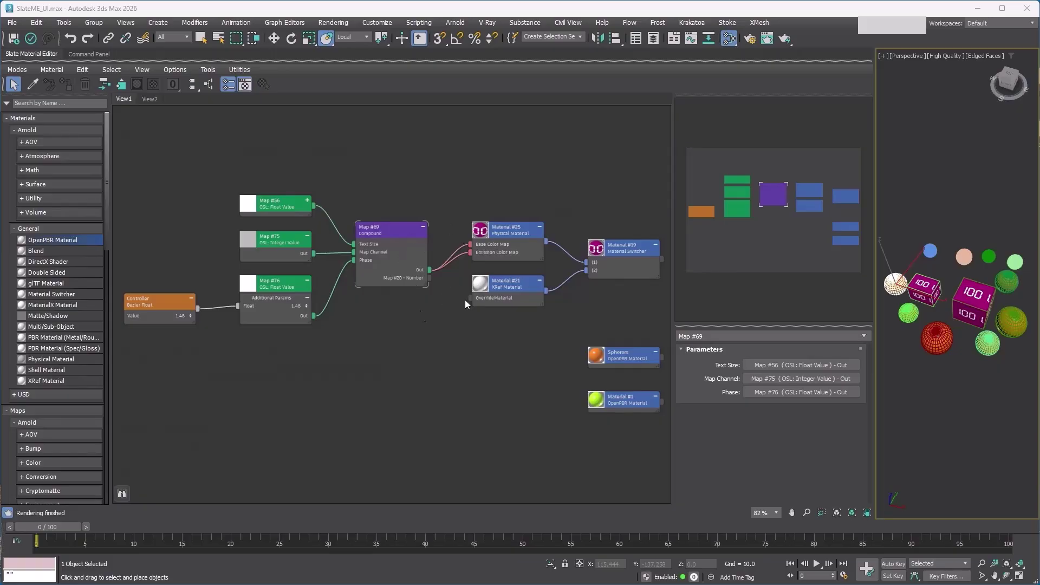
pyautogui.click(517, 237)
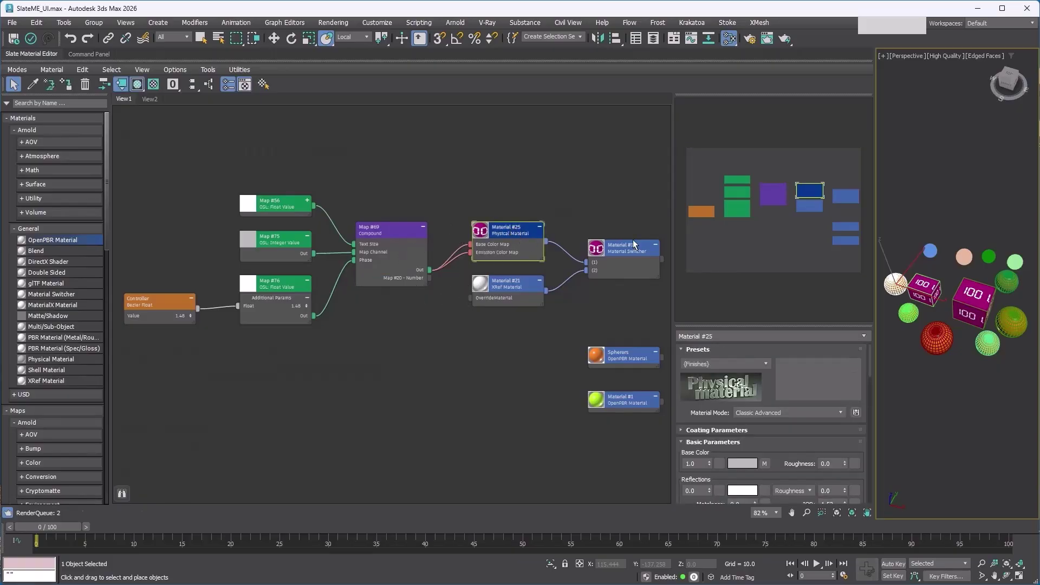
pyautogui.click(635, 250)
pyautogui.click(500, 285)
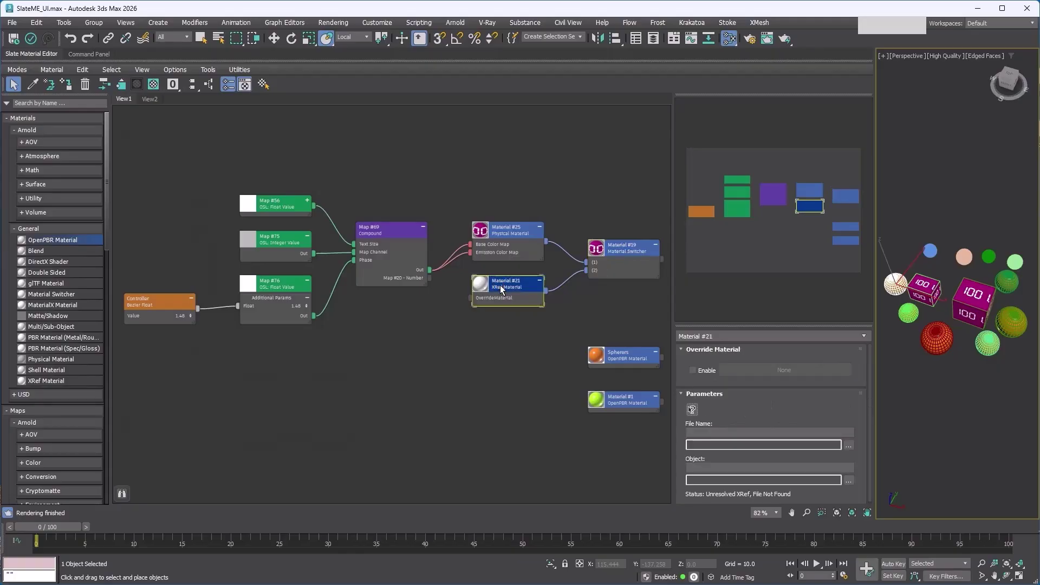
pyautogui.click(397, 230)
pyautogui.click(280, 204)
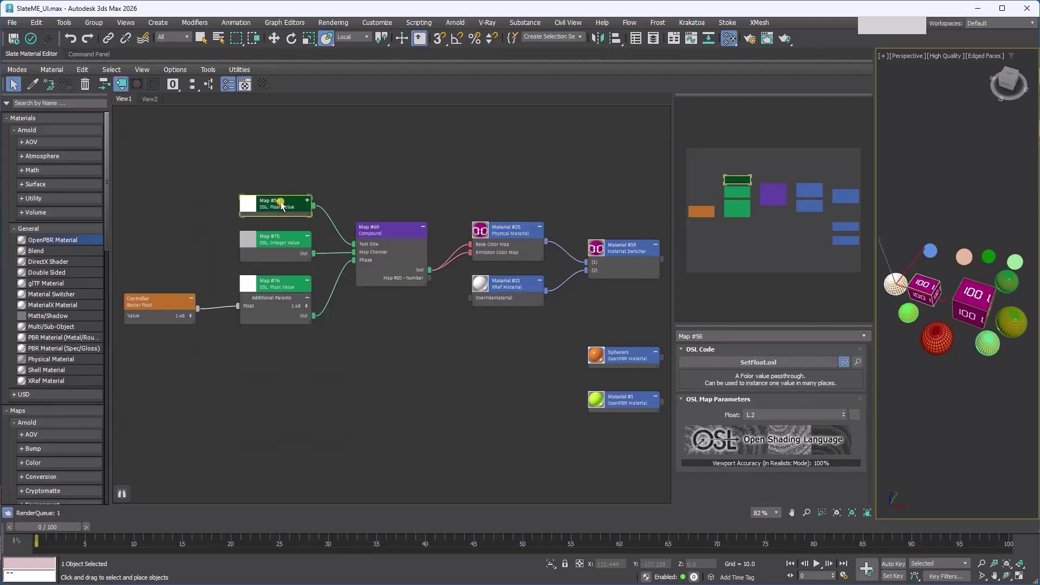
pyautogui.click(287, 244)
pyautogui.click(277, 283)
pyautogui.click(377, 22)
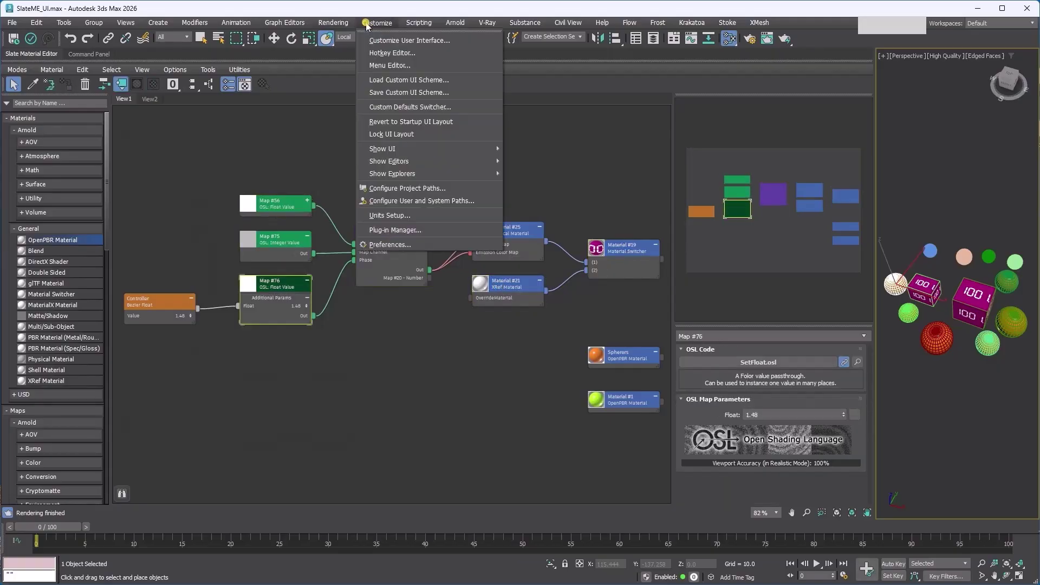
pyautogui.click(391, 57)
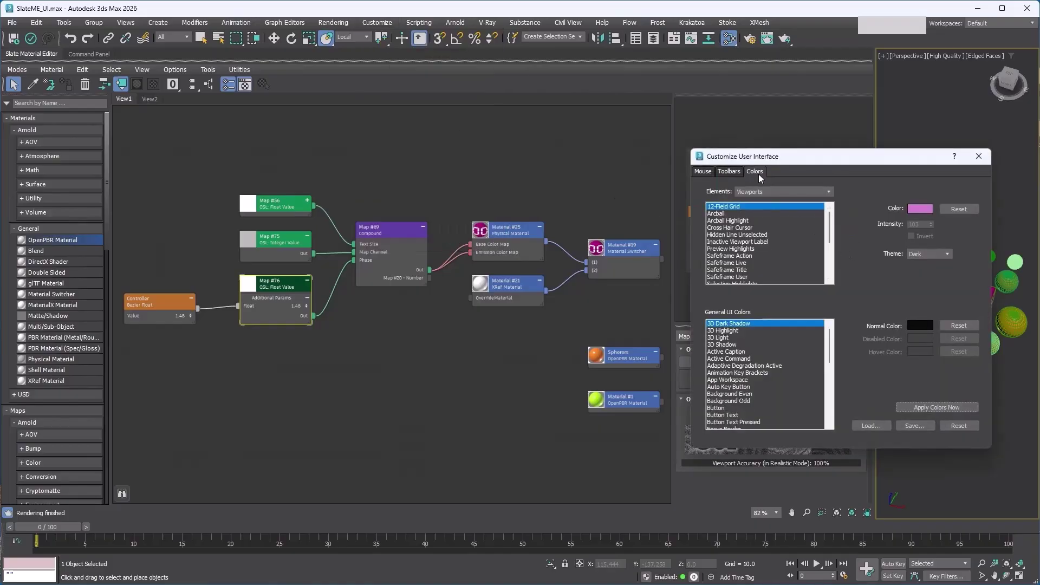
pyautogui.click(761, 191)
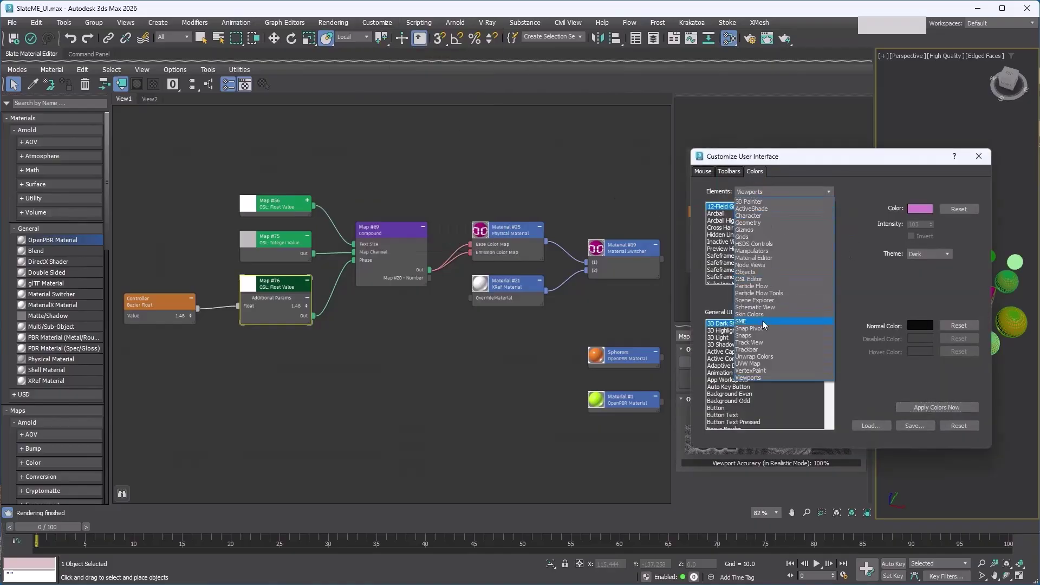
pyautogui.click(764, 322)
pyautogui.click(786, 239)
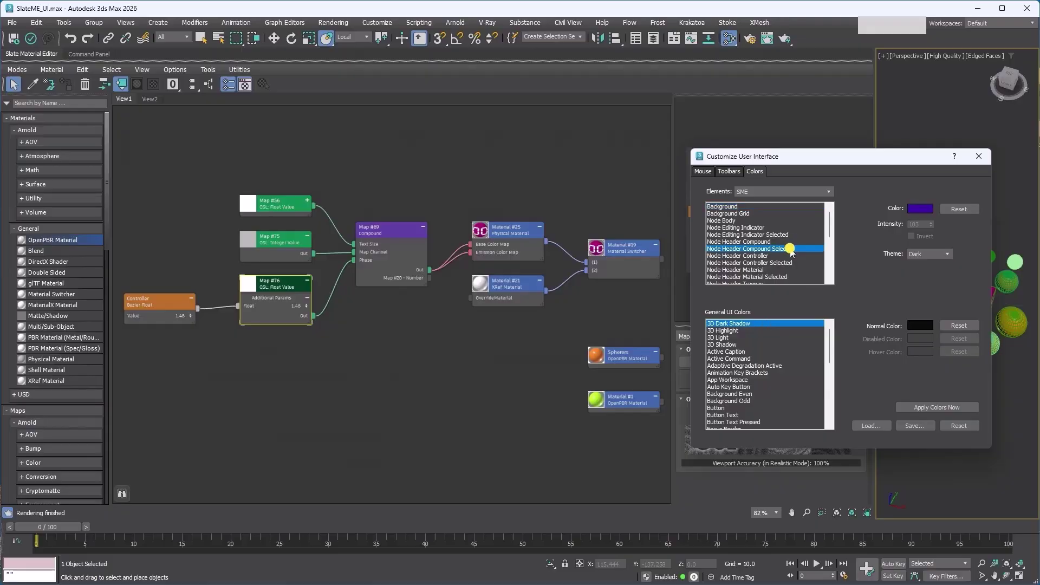
pyautogui.scroll(-1, 786, 234)
pyautogui.click(784, 221)
pyautogui.click(784, 228)
pyautogui.click(784, 234)
pyautogui.click(784, 241)
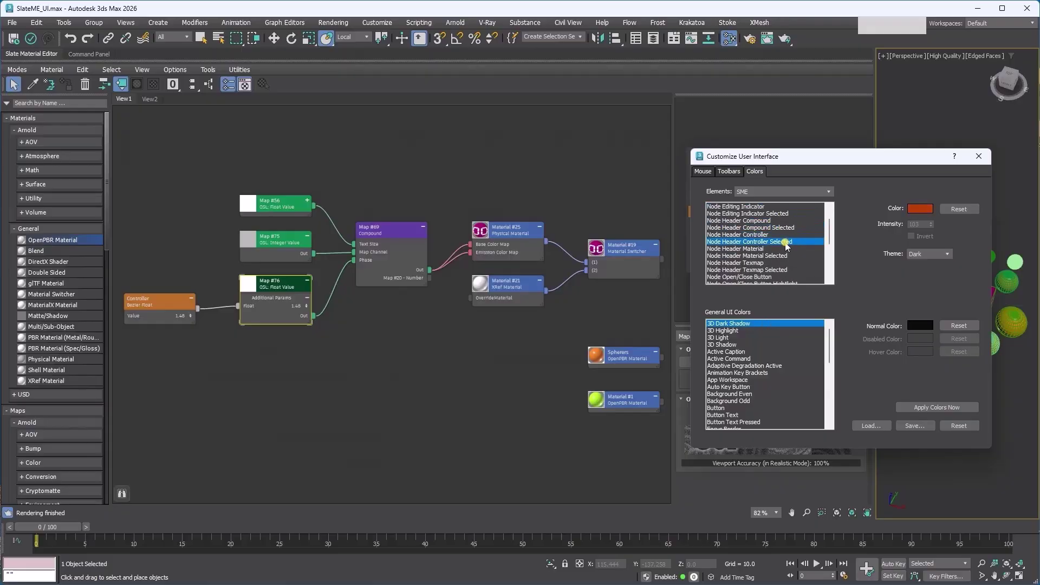
pyautogui.click(784, 249)
pyautogui.click(784, 255)
pyautogui.click(784, 262)
pyautogui.click(785, 270)
pyautogui.scroll(-3, 790, 265)
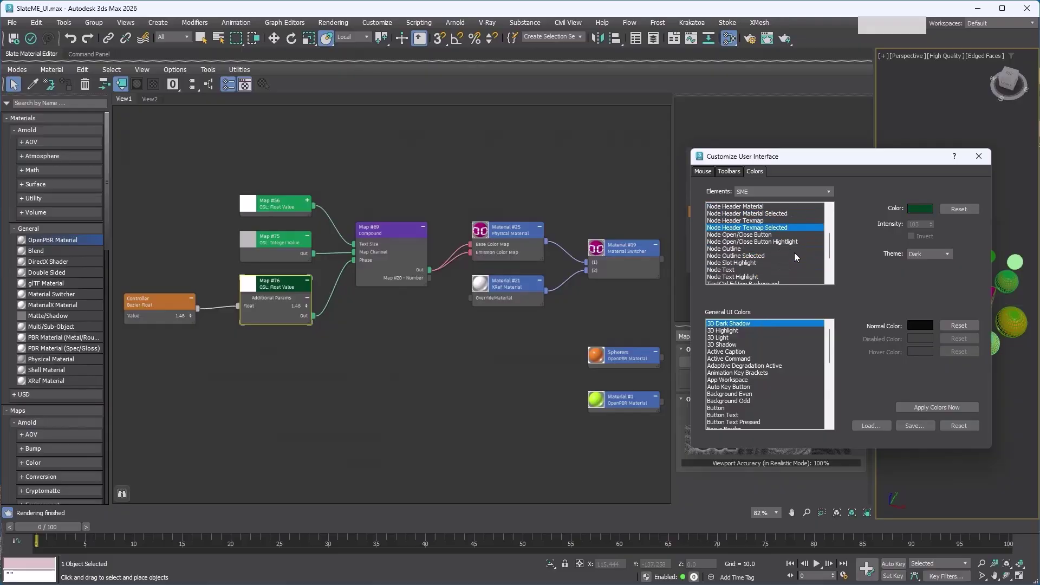
pyautogui.click(762, 234)
pyautogui.scroll(-2, 768, 262)
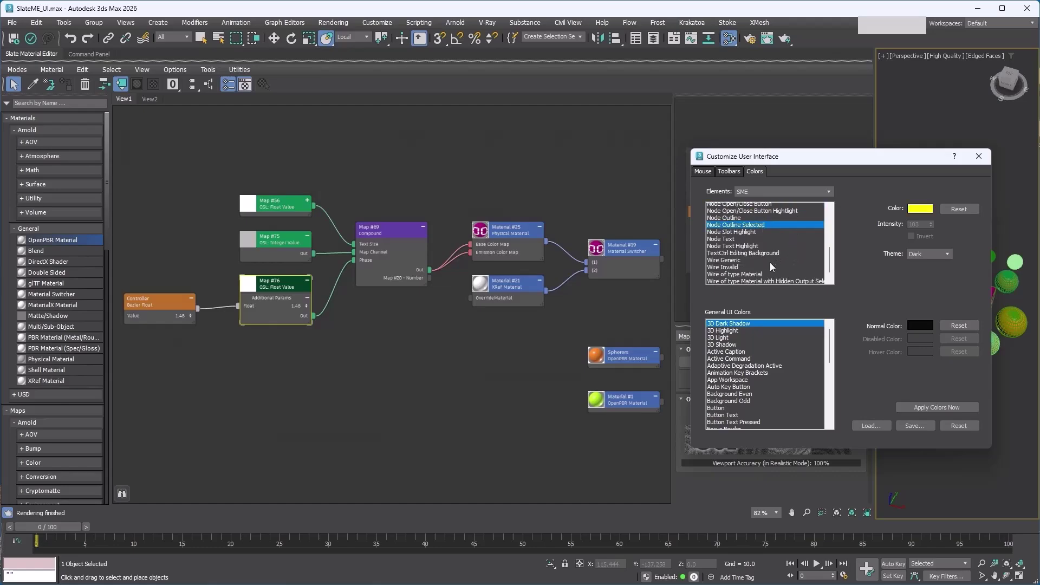
pyautogui.click(765, 277)
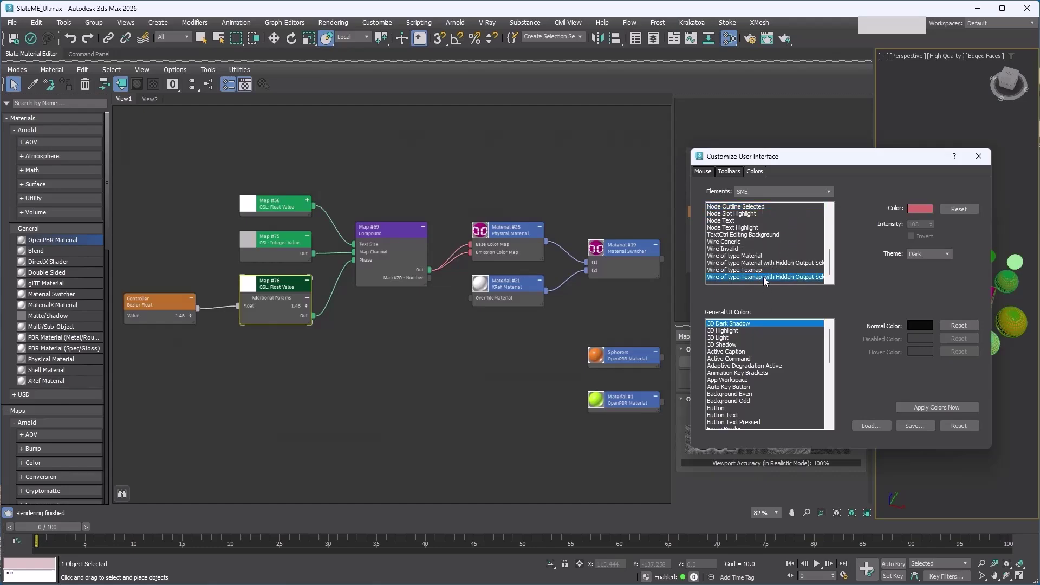
pyautogui.click(763, 263)
pyautogui.click(765, 277)
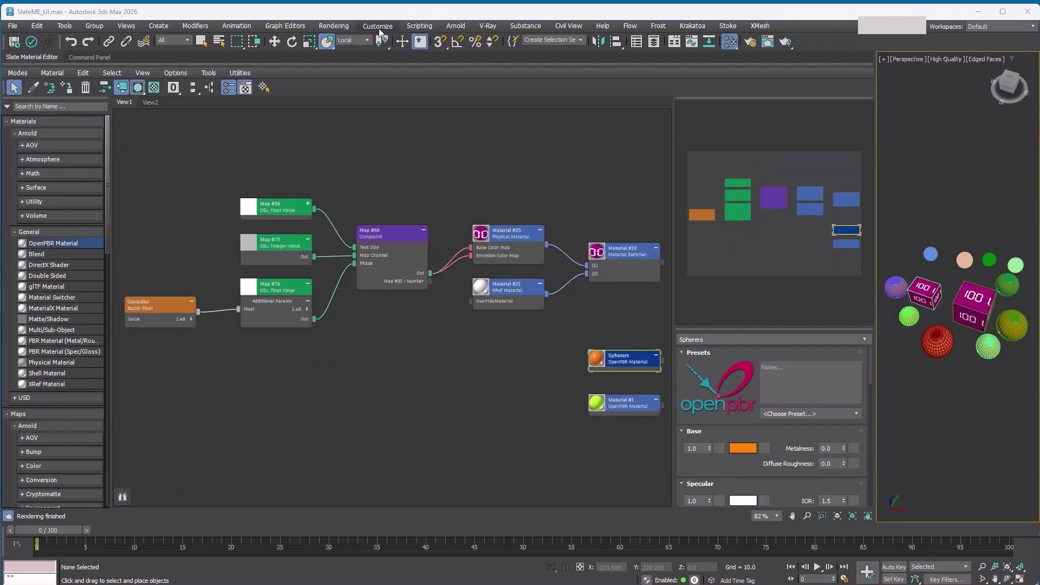
# Add Material Explorer Toggle to the Slate Material Editor's Utilities menu in the Menu Editor.
pyautogui.click(378, 26)
pyautogui.click(395, 67)
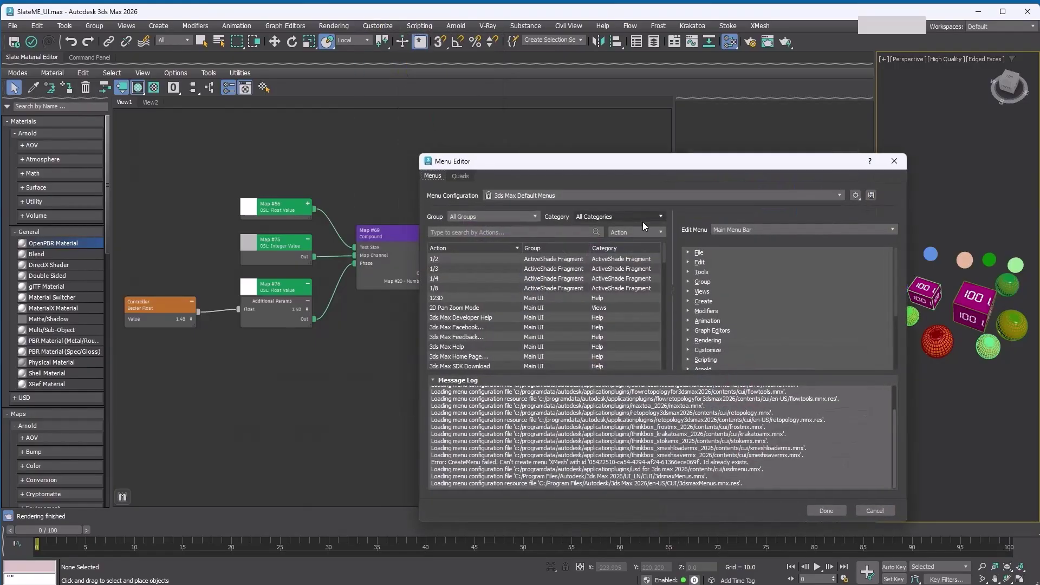
pyautogui.click(772, 230)
pyautogui.click(770, 309)
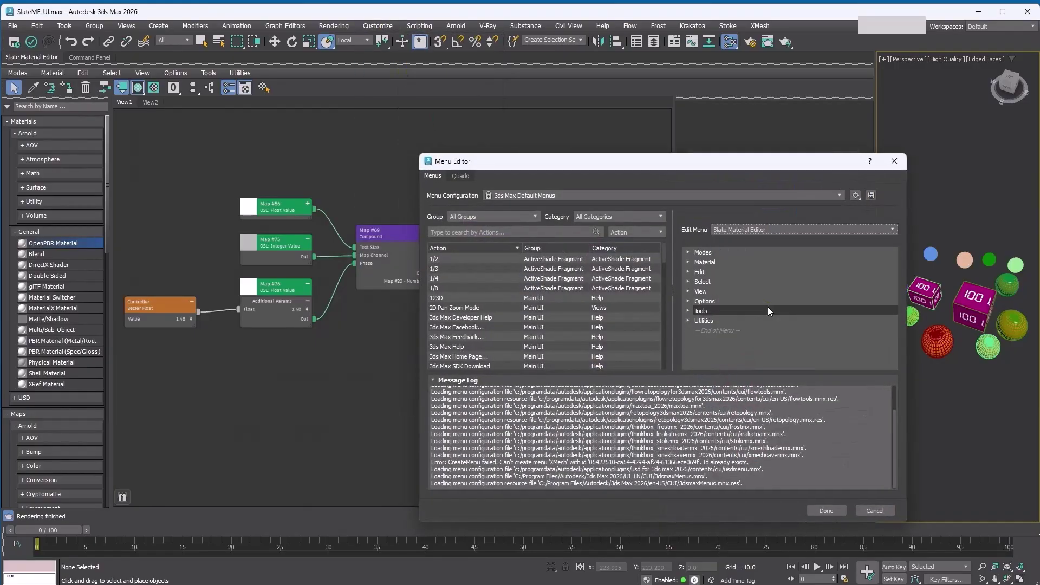
pyautogui.click(688, 320)
pyautogui.scroll(-1, 699, 325)
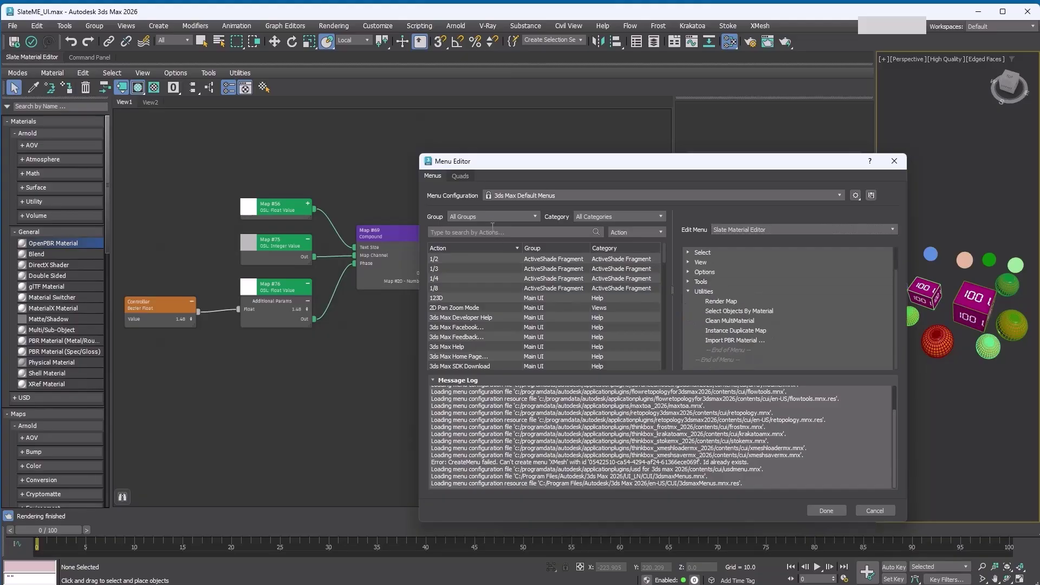
pyautogui.click(492, 231)
pyautogui.write('material ex')
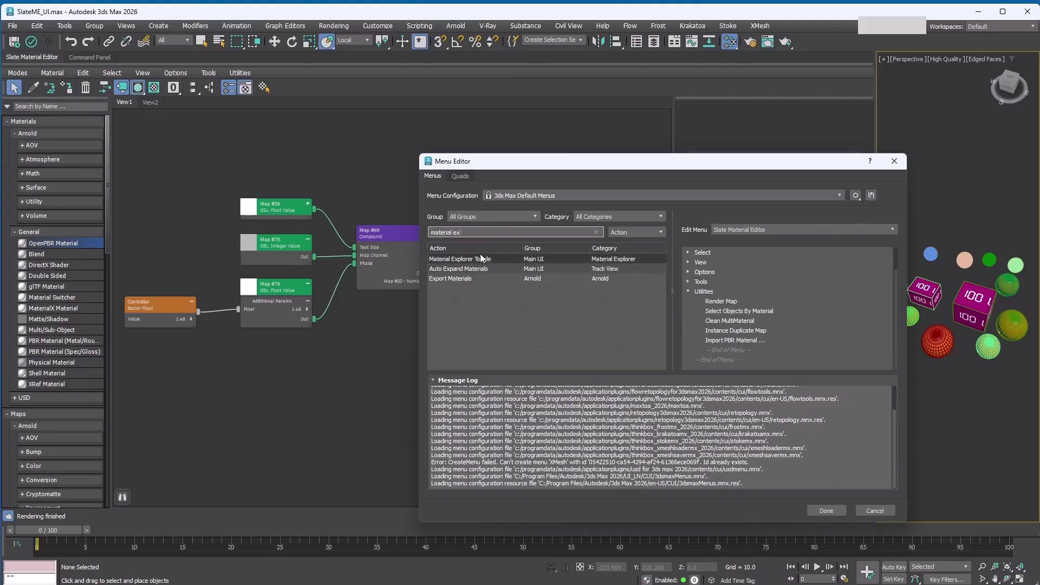
pyautogui.moveTo(481, 258); pyautogui.dragTo(729, 349)
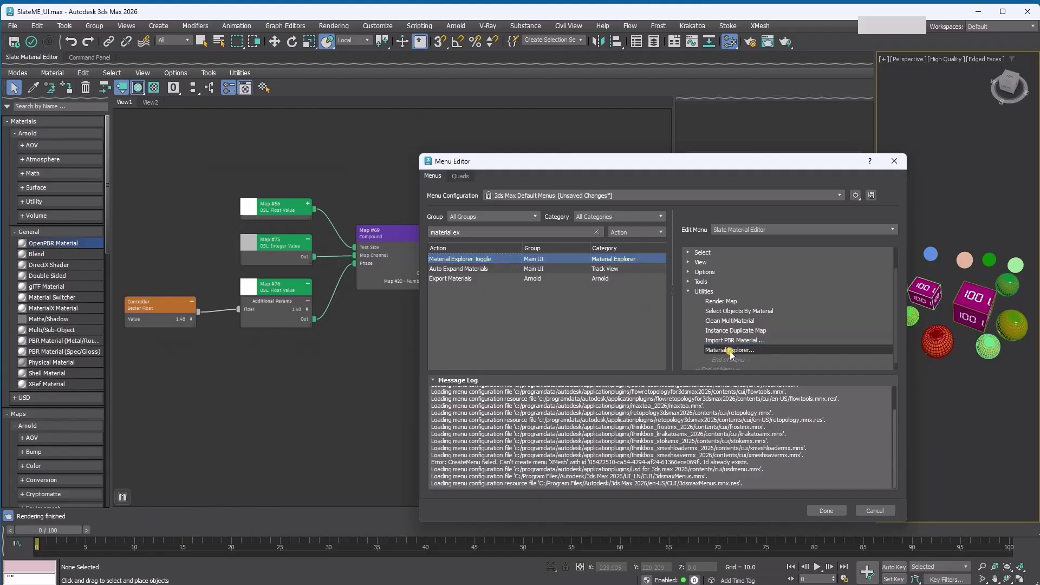
# Save the menu changes as the 'my' menu configuration file.
pyautogui.click(823, 510)
pyautogui.click(655, 352)
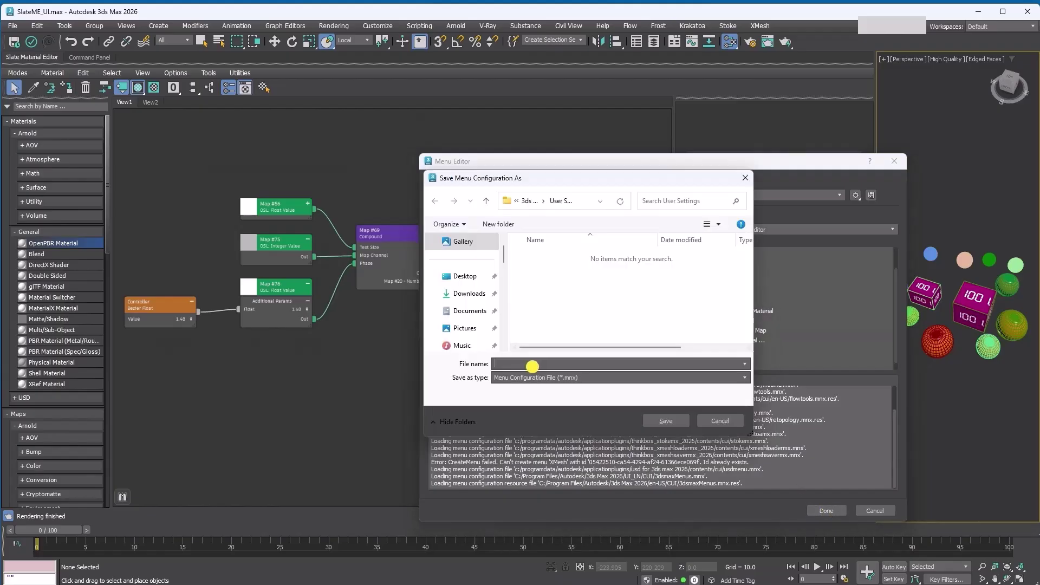
pyautogui.write('my')
pyautogui.press('Return')
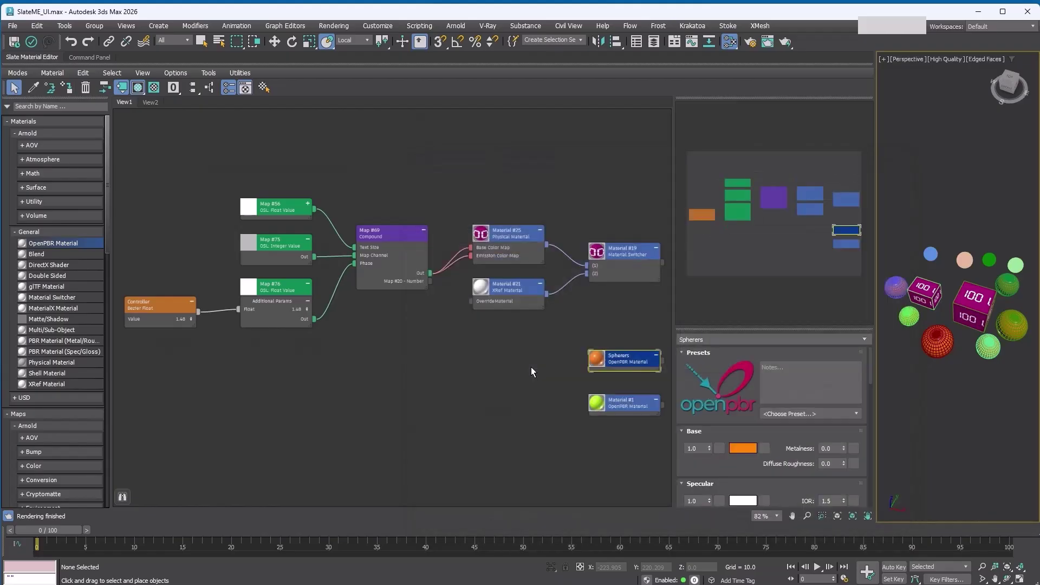
# Launch Material Explorer from the Slate editor's Utilities menu and move it off the browser.
pyautogui.click(240, 73)
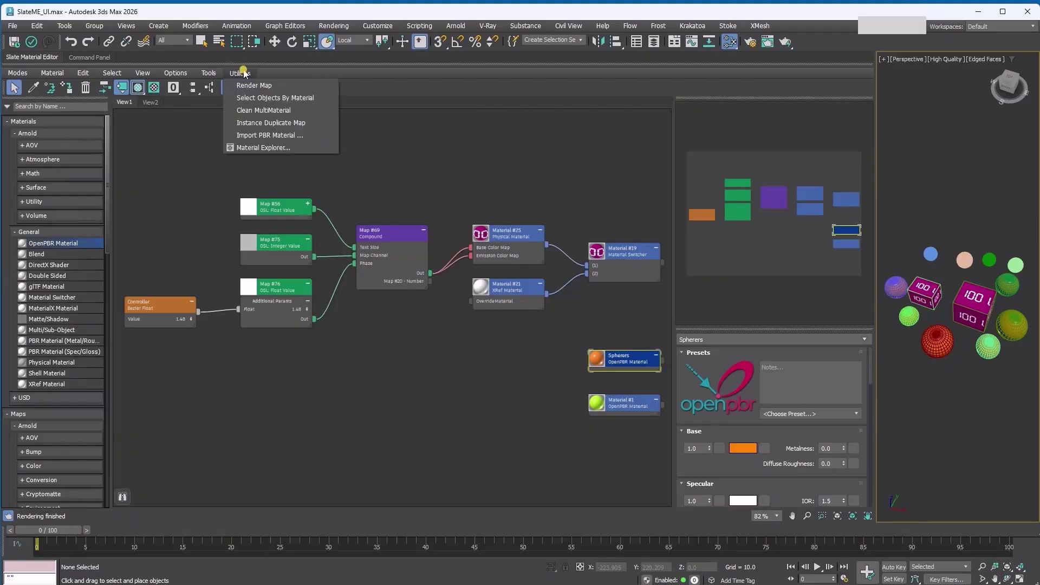
pyautogui.click(276, 147)
pyautogui.moveTo(182, 14); pyautogui.dragTo(620, 94)
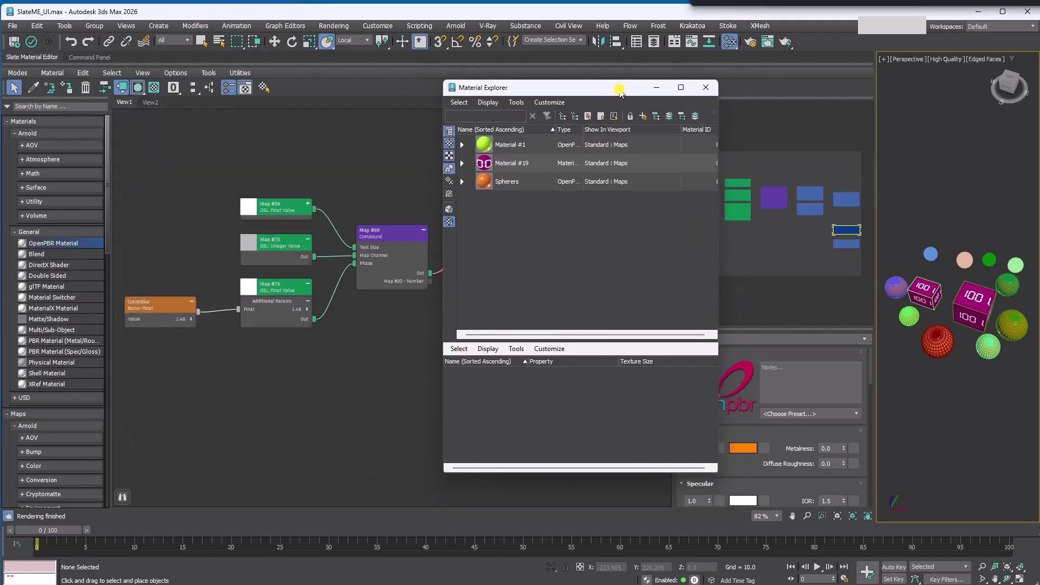
# Hide thumbnails, expand Material #1 and #19, and select Material #1's objects in the scene.
pyautogui.click(449, 131)
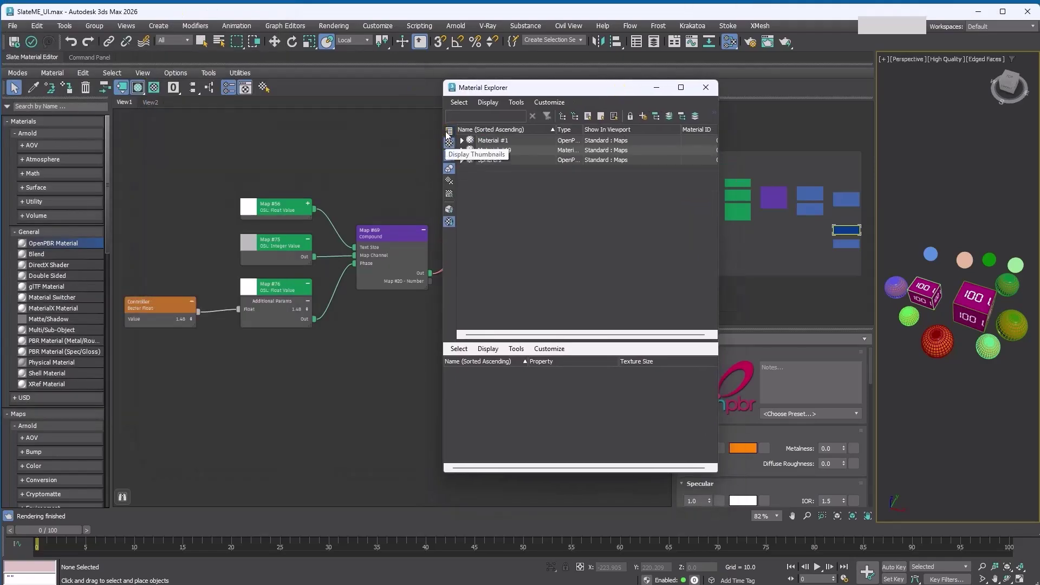
pyautogui.click(508, 142)
pyautogui.click(509, 150)
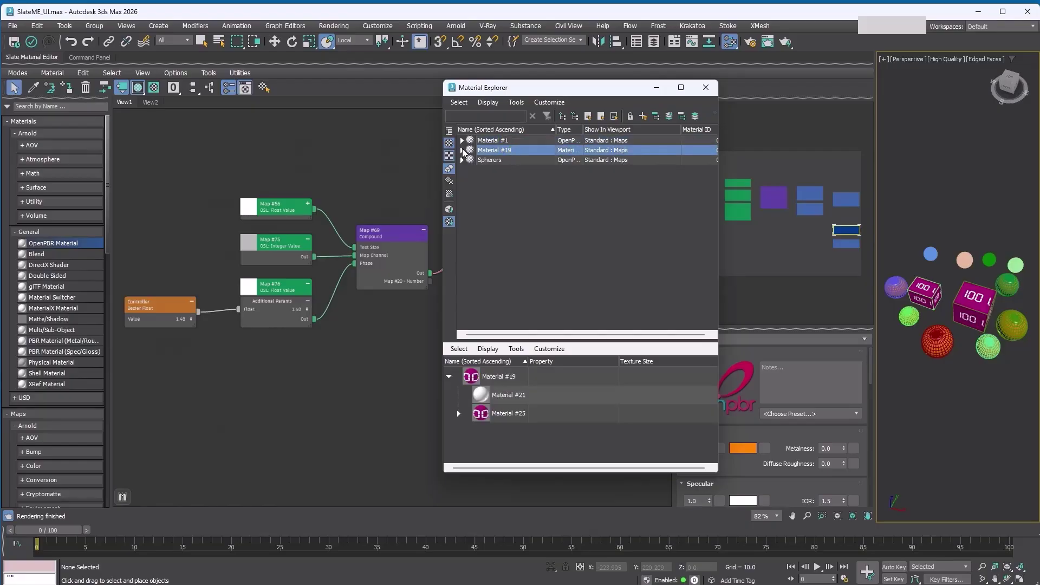
pyautogui.click(461, 150)
pyautogui.click(461, 140)
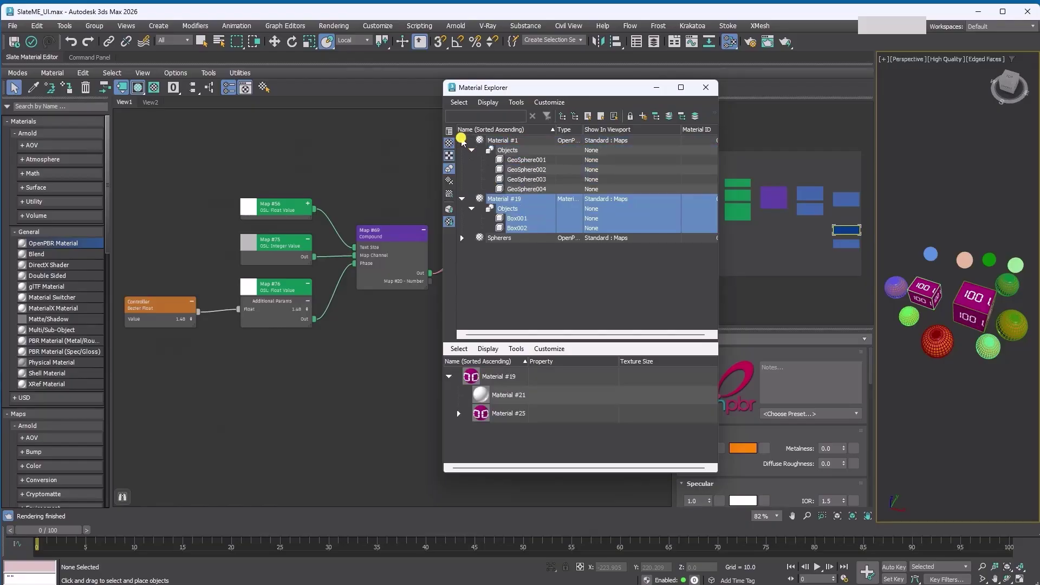
pyautogui.click(514, 142)
pyautogui.rightClick(507, 143)
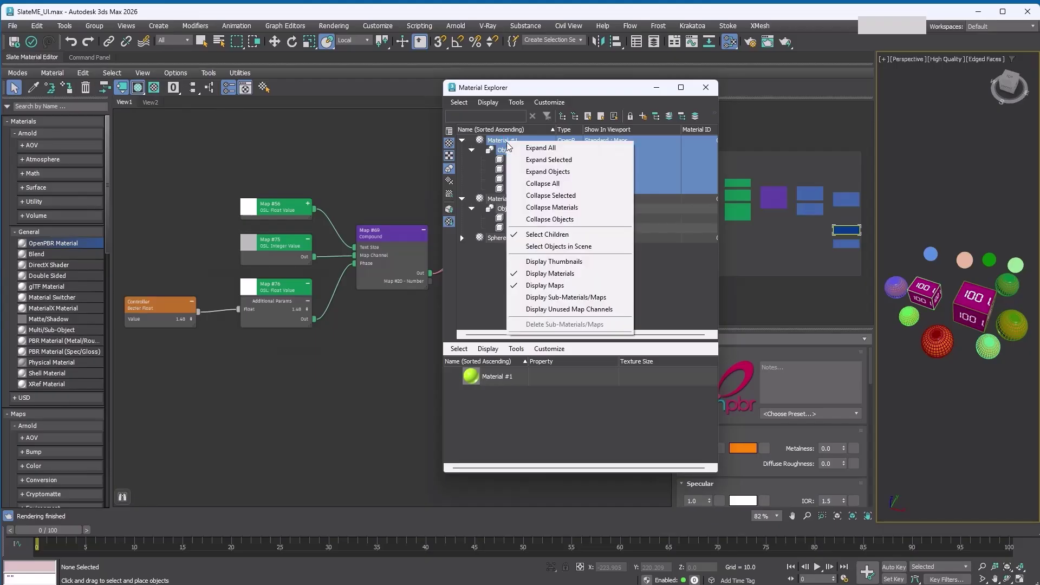
pyautogui.click(551, 247)
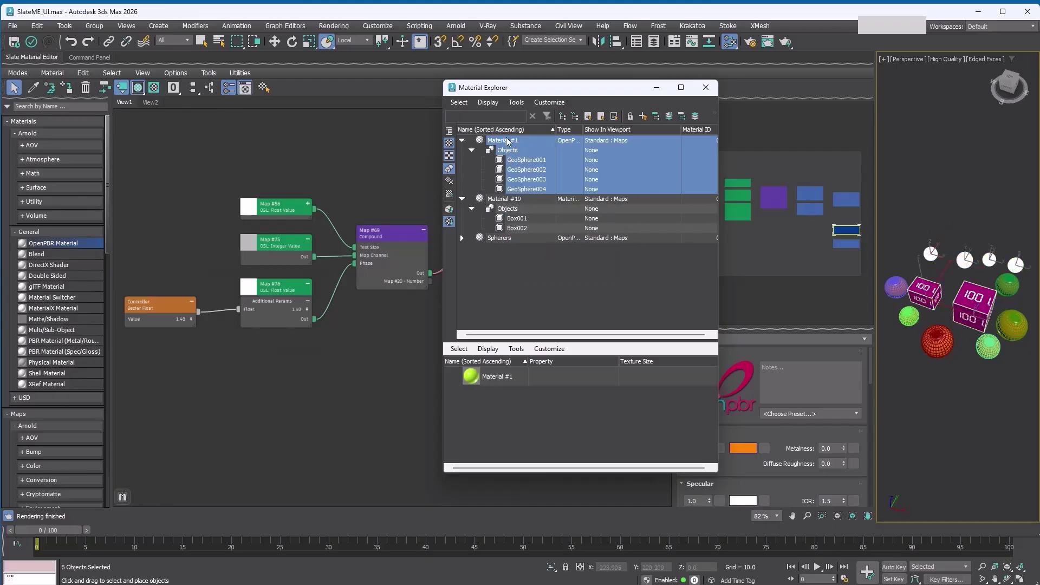
# Enable Select Children and select the objects of Material #1 and Material #19 in the scene.
pyautogui.rightClick(507, 139)
pyautogui.click(540, 233)
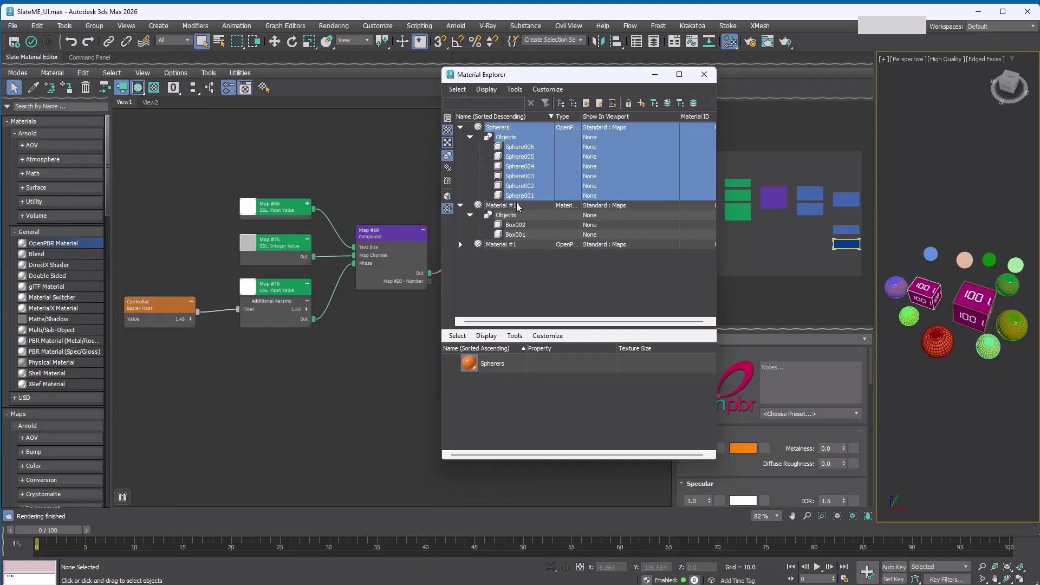
pyautogui.keyDown('ctrl'); pyautogui.click(517, 207); pyautogui.keyUp('ctrl')
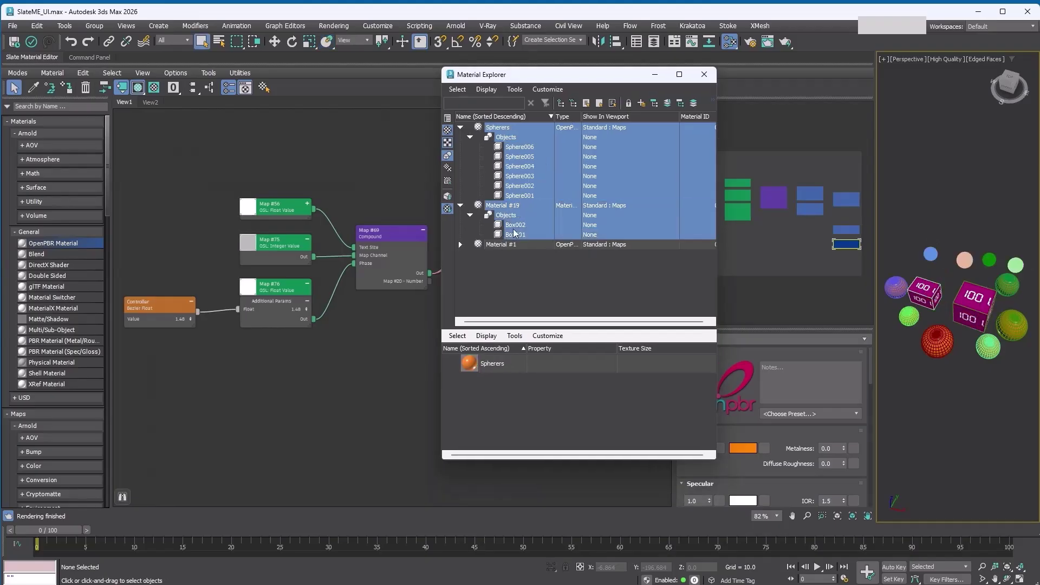
pyautogui.keyDown('ctrl'); pyautogui.click(509, 244); pyautogui.keyUp('ctrl')
pyautogui.rightClick(509, 245)
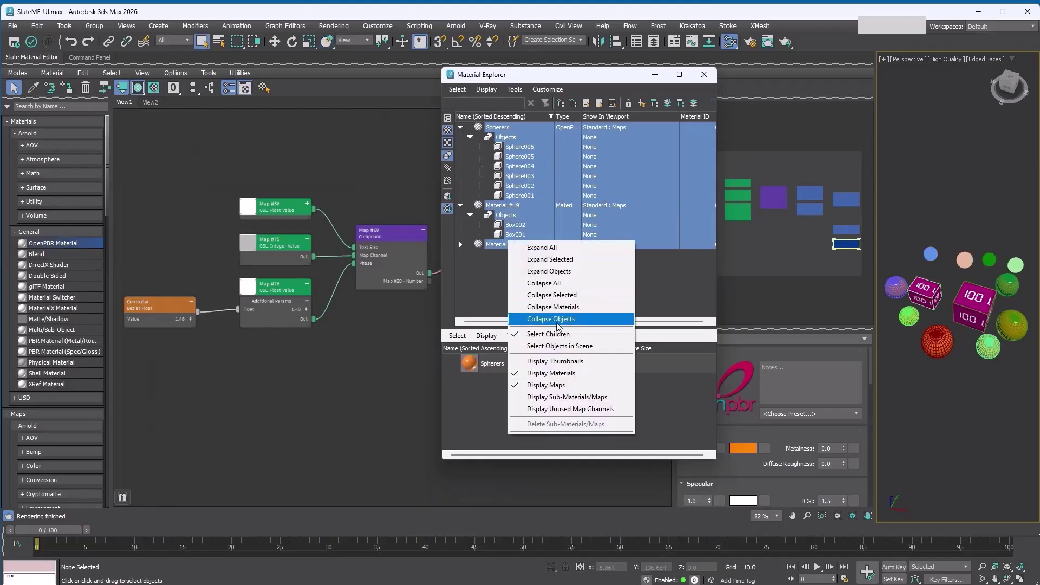
pyautogui.click(563, 347)
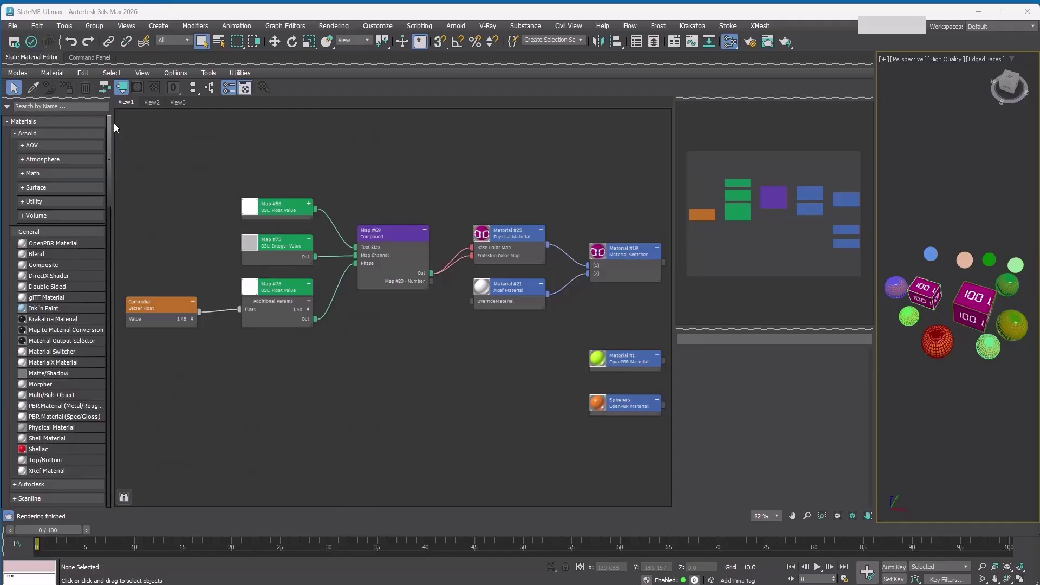
# Create a new Material/Map Browser group named cs.
pyautogui.click(8, 106)
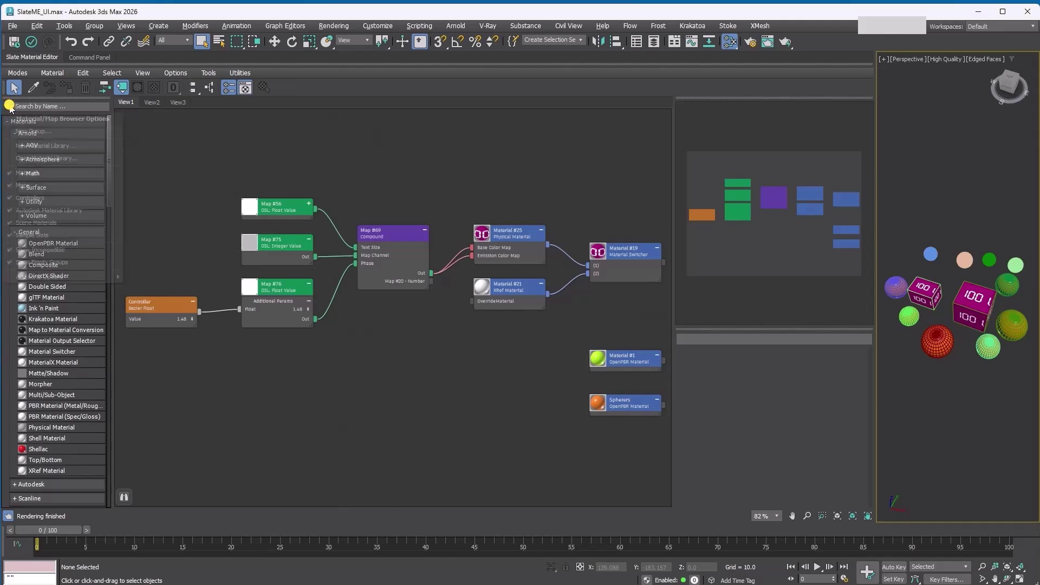
pyautogui.click(32, 131)
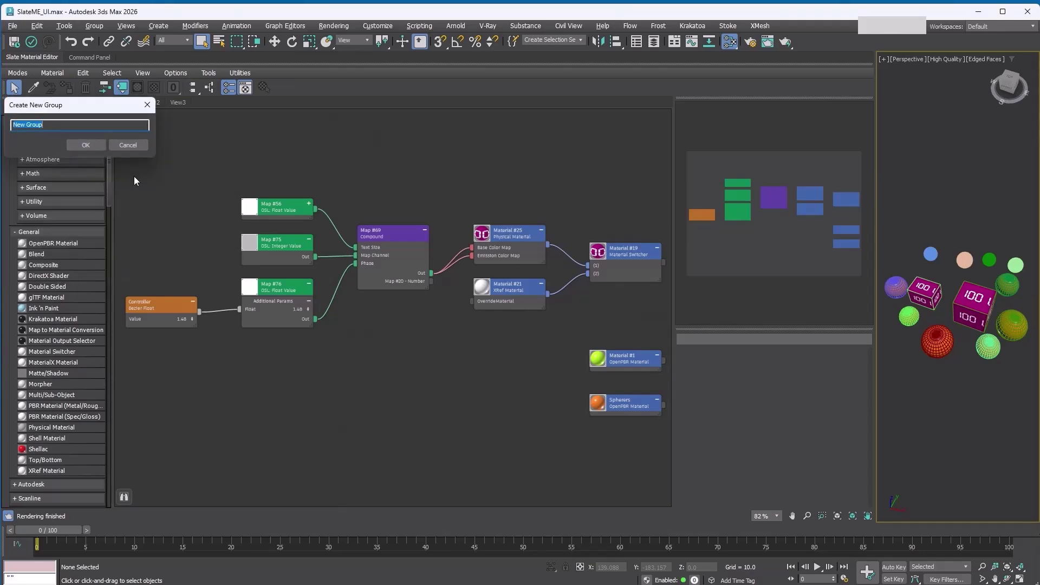
pyautogui.write('cs')
pyautogui.click(79, 145)
pyautogui.click(48, 126)
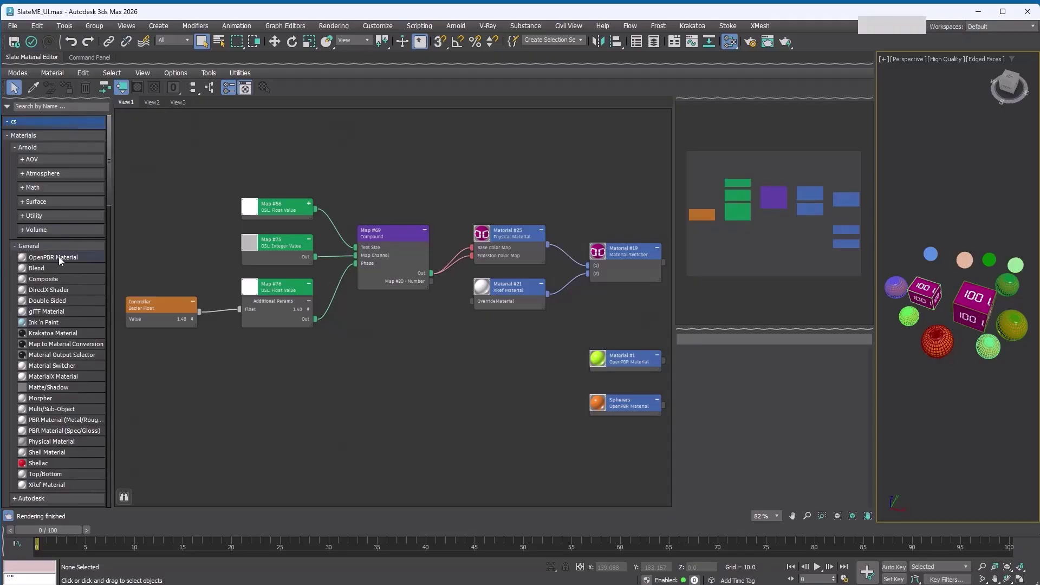
# Copy VRayMtl into the cs group.
pyautogui.click(66, 129)
pyautogui.scroll(-10, 62, 316)
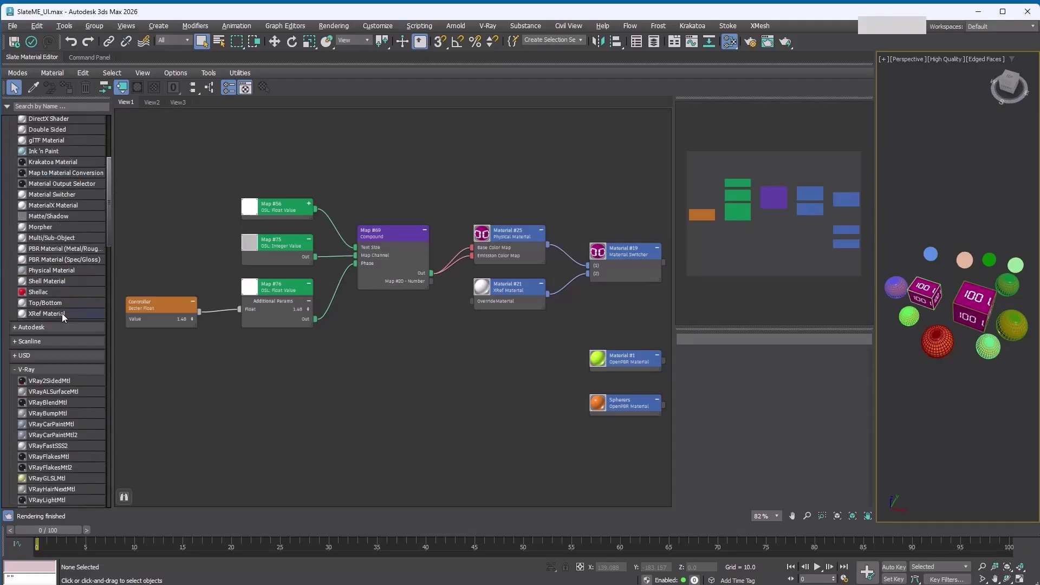
pyautogui.scroll(-3, 62, 315)
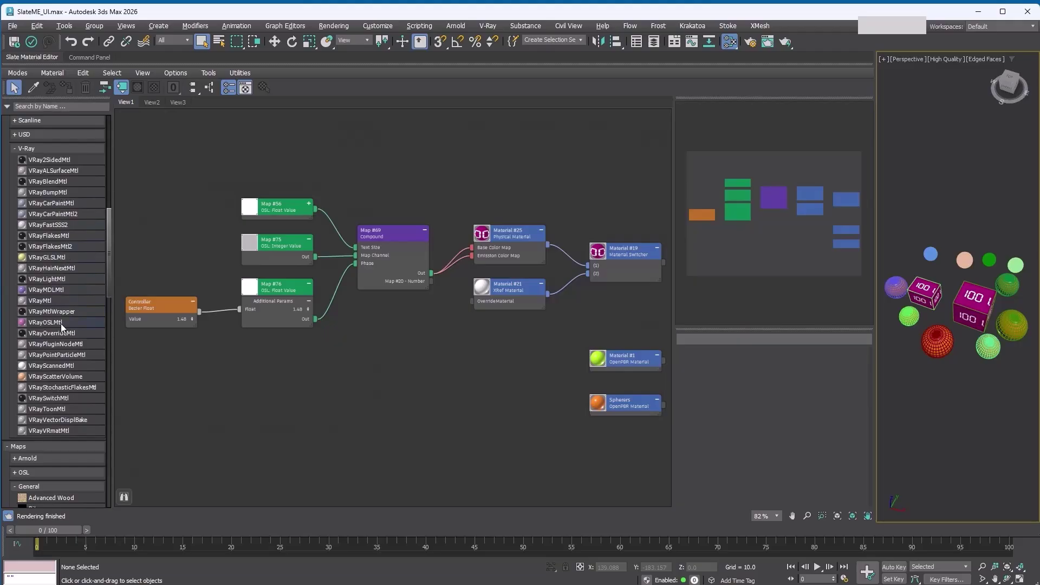
pyautogui.rightClick(55, 301)
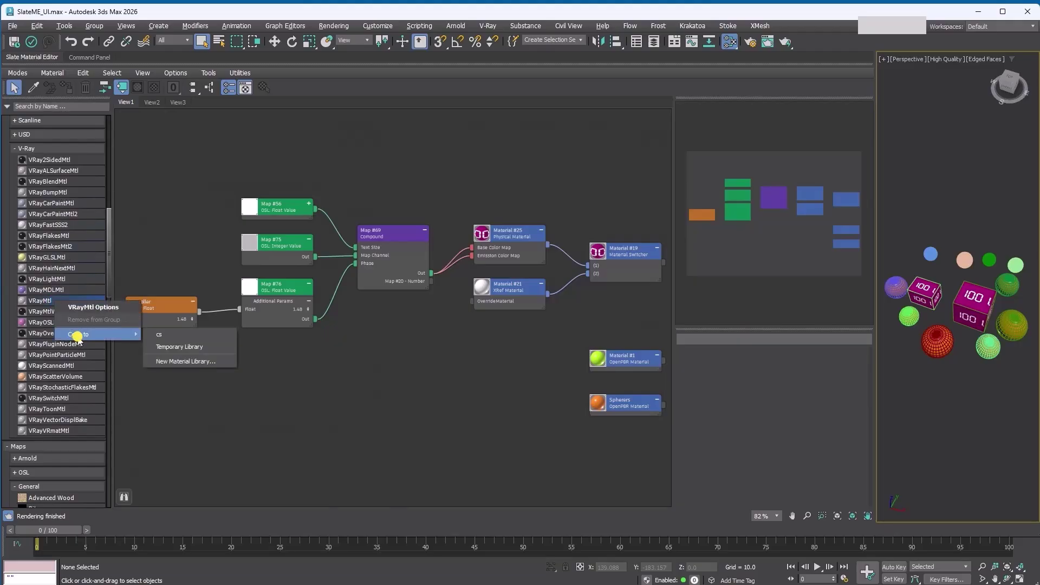
pyautogui.click(160, 336)
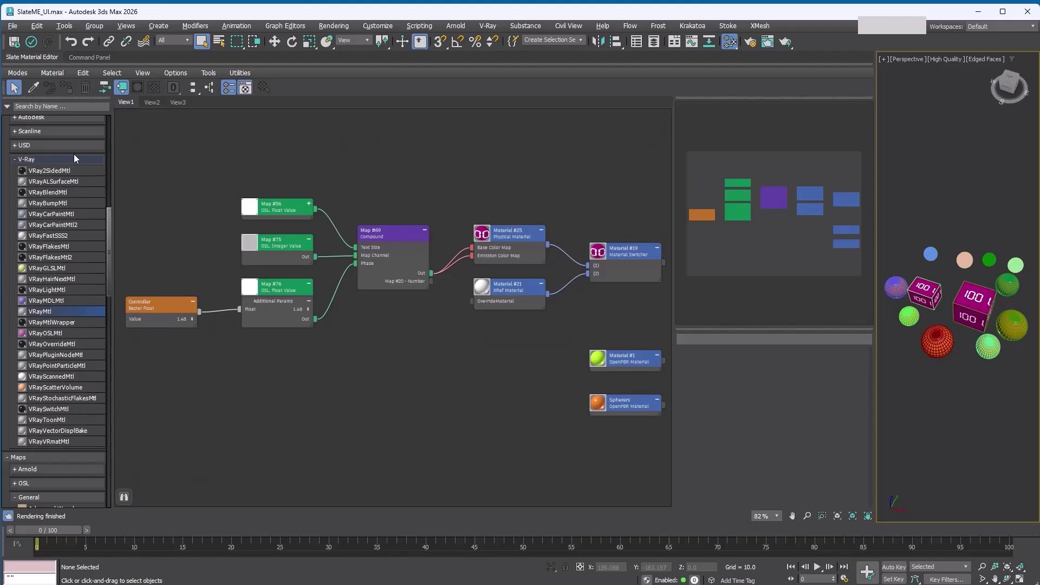
# Search the browser for the Checker map and add it to the cs group.
pyautogui.click(57, 106)
pyautogui.write('noise')
pyautogui.scroll(4, 66, 168)
pyautogui.scroll(10, 58, 226)
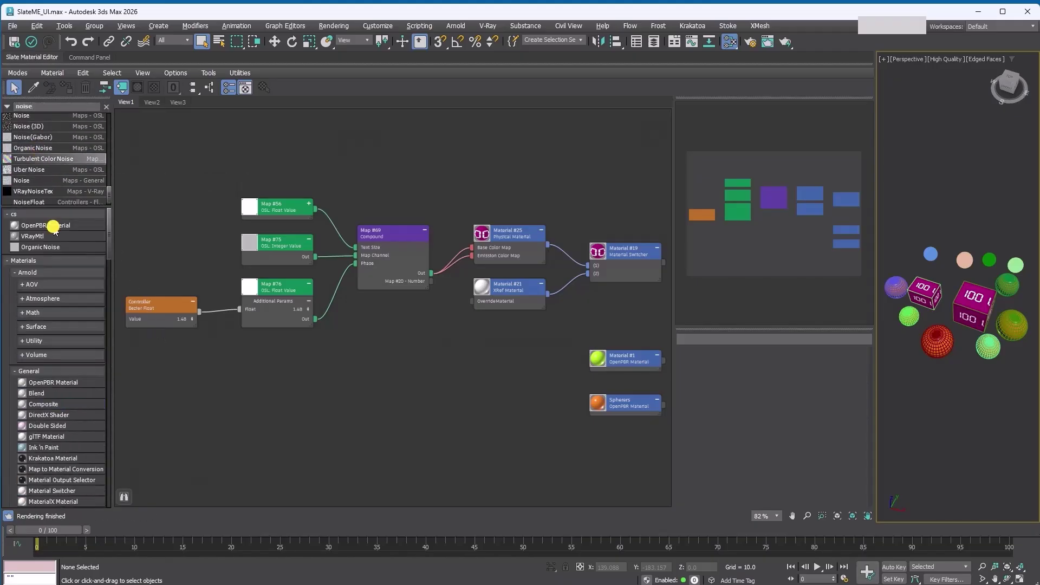
pyautogui.doubleClick(57, 107)
pyautogui.write('check')
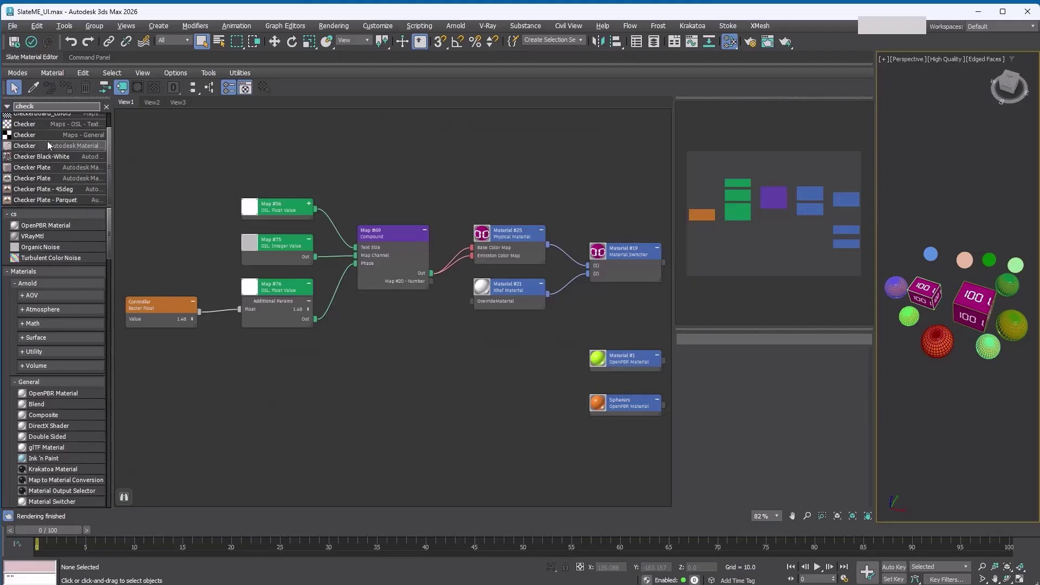
pyautogui.moveTo(24, 135); pyautogui.dragTo(49, 266)
pyautogui.click(106, 106)
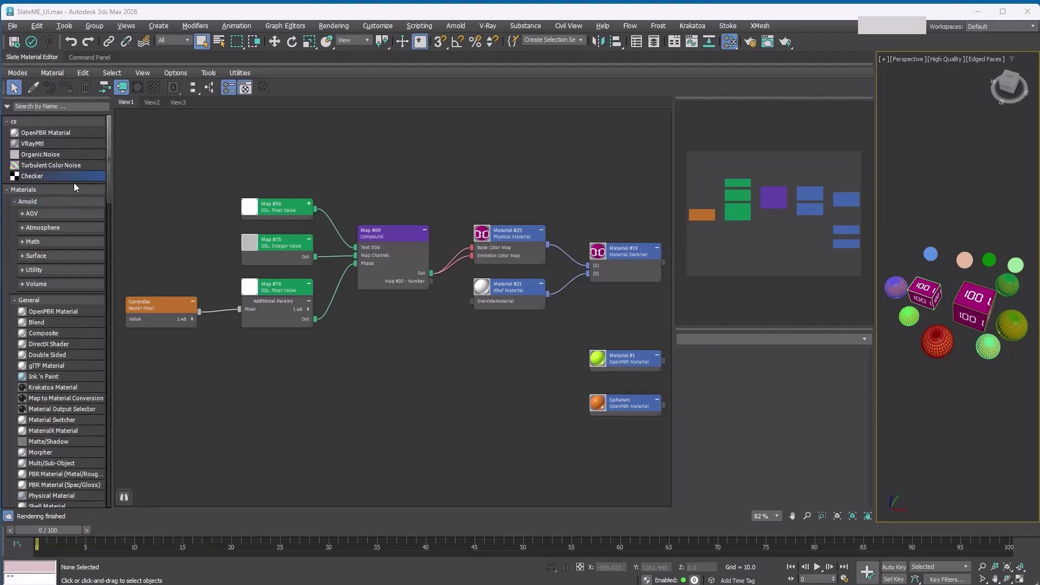
# Place Checker, Organic Noise and OpenPBR Material nodes in View1.
pyautogui.moveTo(32, 176); pyautogui.dragTo(339, 398)
pyautogui.moveTo(41, 155); pyautogui.dragTo(332, 445)
pyautogui.moveTo(46, 133); pyautogui.dragTo(421, 453)
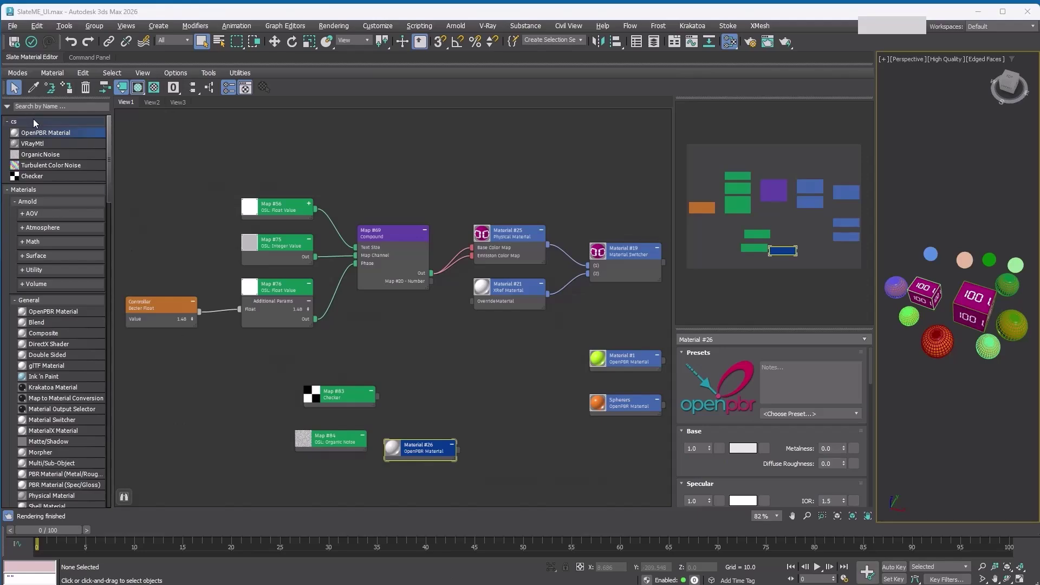
# Load the saved myMB.mpl browser layout.
pyautogui.click(7, 106)
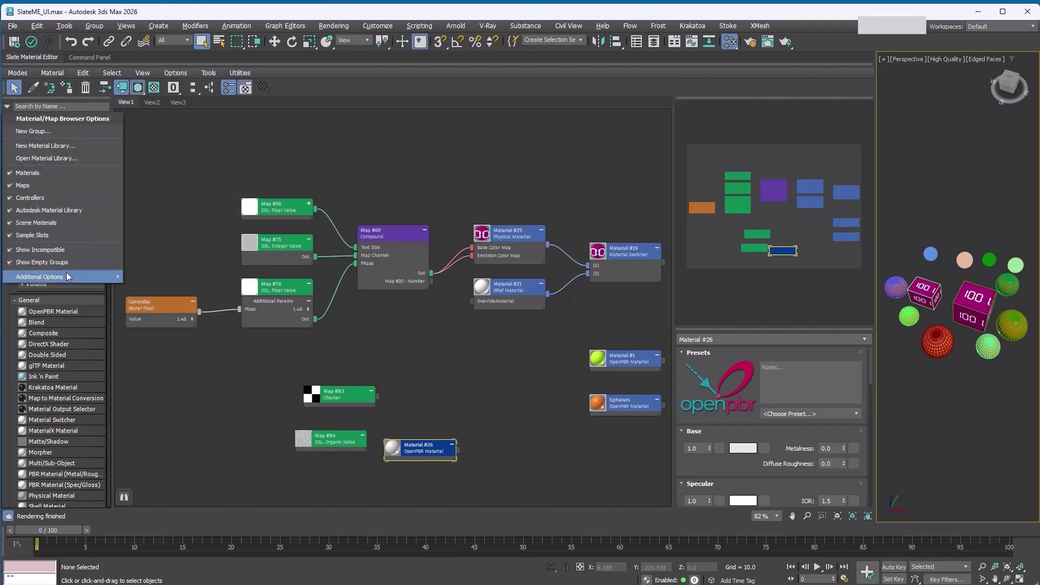
pyautogui.moveTo(67, 276)
pyautogui.click(173, 304)
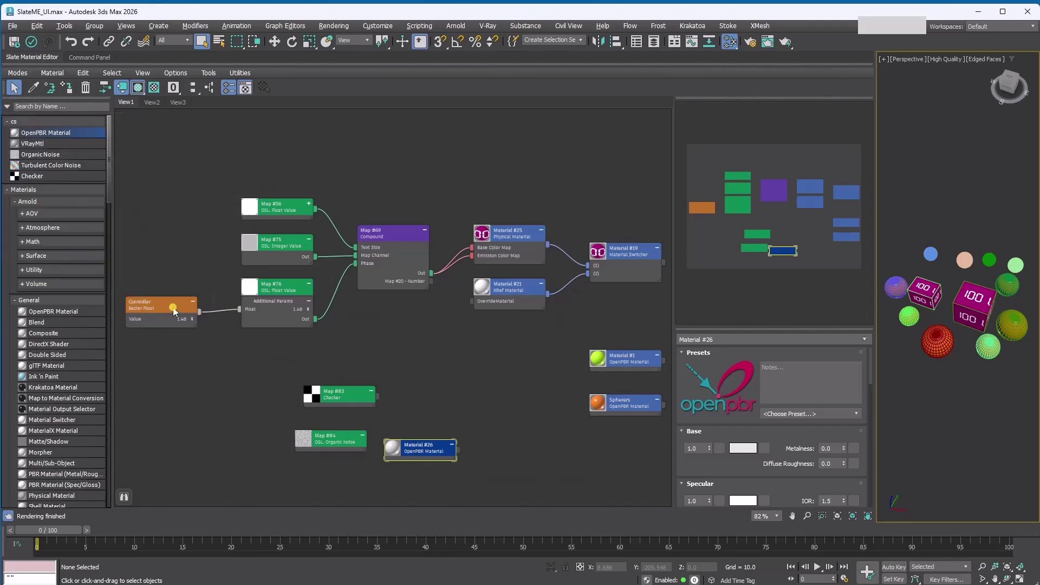
pyautogui.click(129, 230)
pyautogui.doubleClick(129, 231)
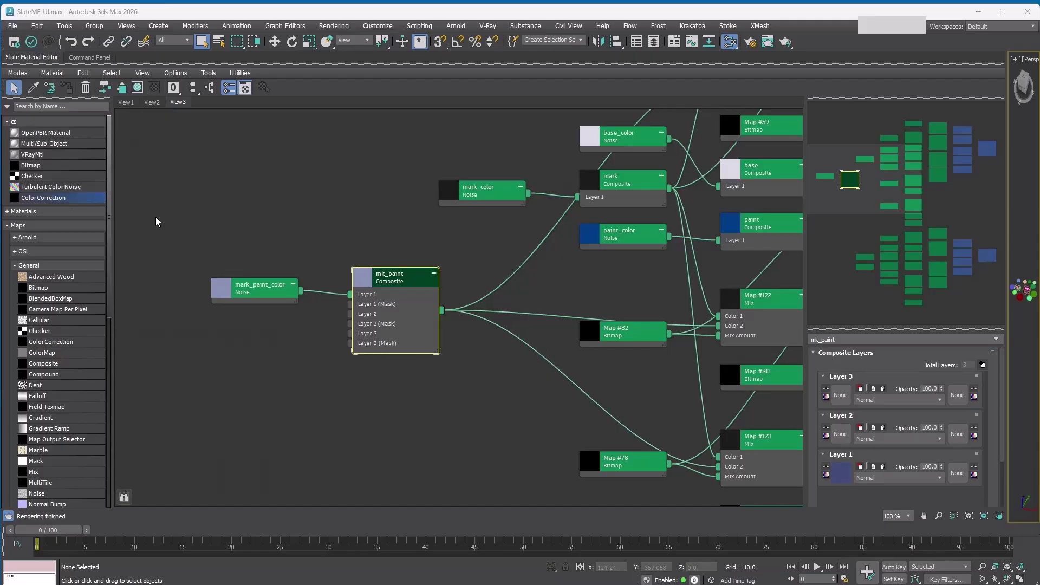
# Add Color Correction Map #89 and wire mk_paint into its Map input.
pyautogui.moveTo(70, 198); pyautogui.dragTo(347, 399)
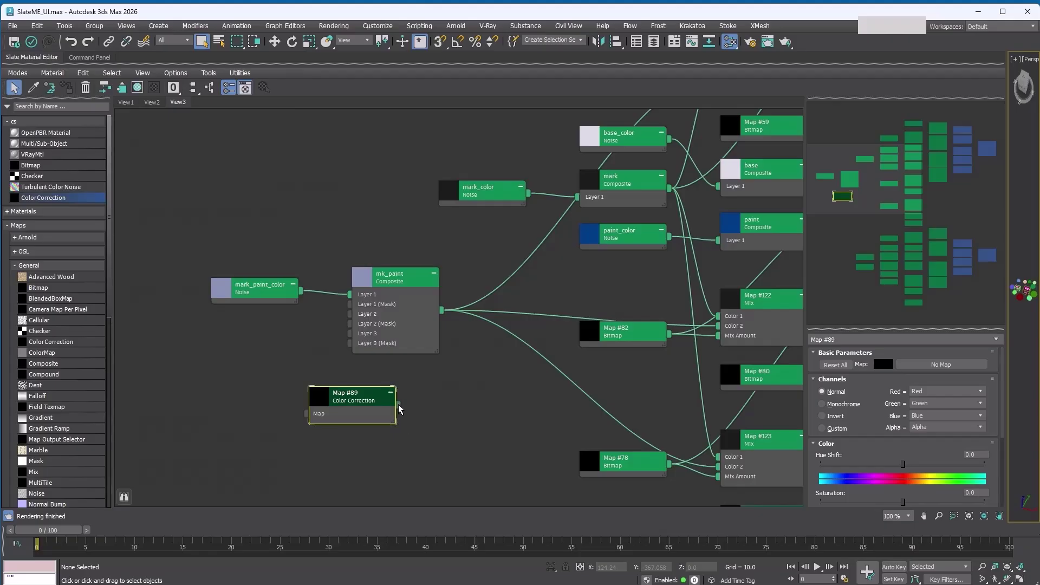
pyautogui.moveTo(399, 405); pyautogui.dragTo(442, 309)
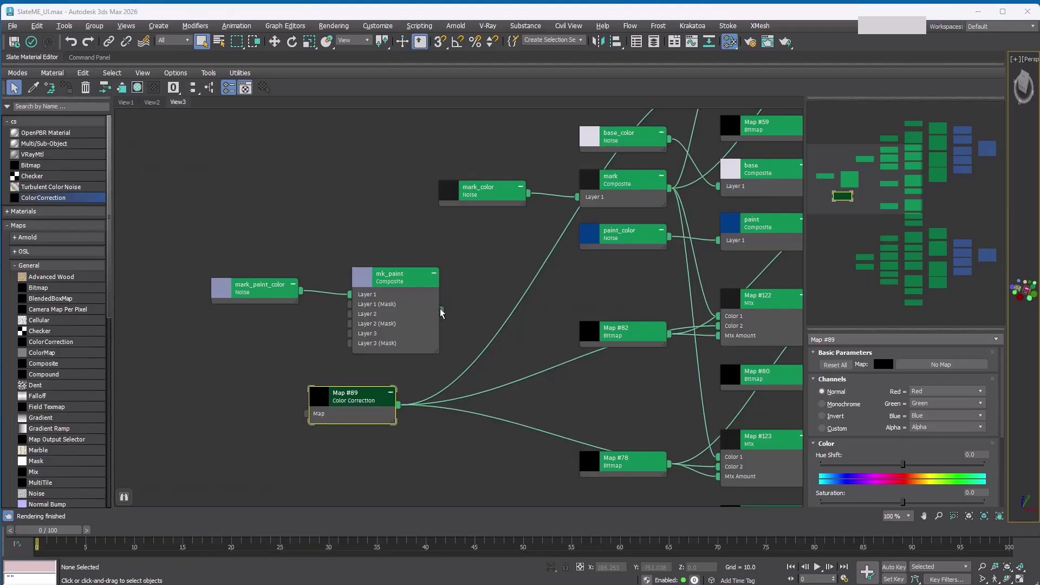
pyautogui.moveTo(442, 310); pyautogui.dragTo(306, 415)
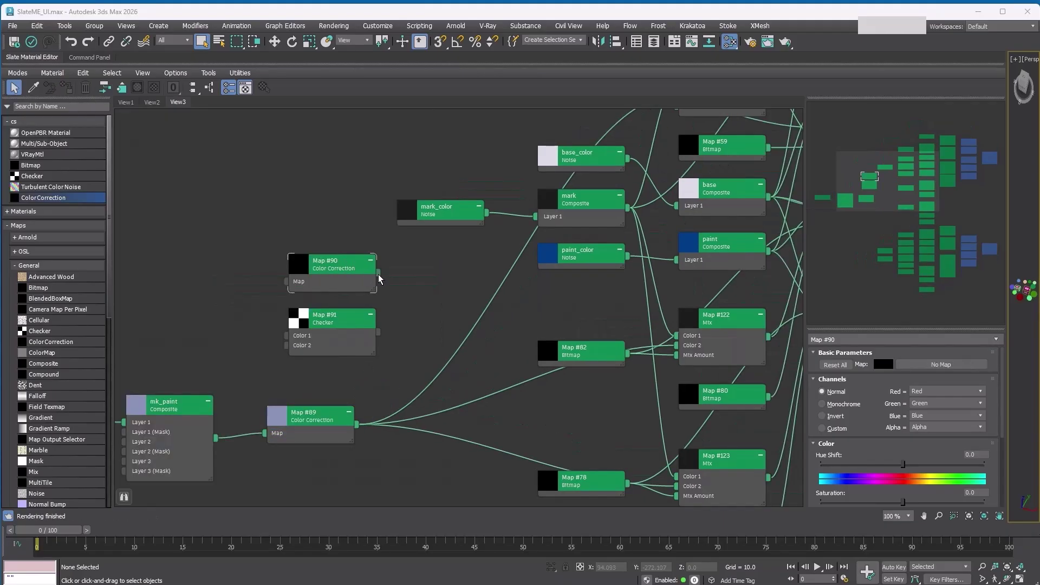
# Test inserting Map #90 and Checker Map #91 into wires, then delete Map #90 and undo Map #91.
pyautogui.moveTo(378, 273); pyautogui.dragTo(472, 324)
pyautogui.click(336, 265)
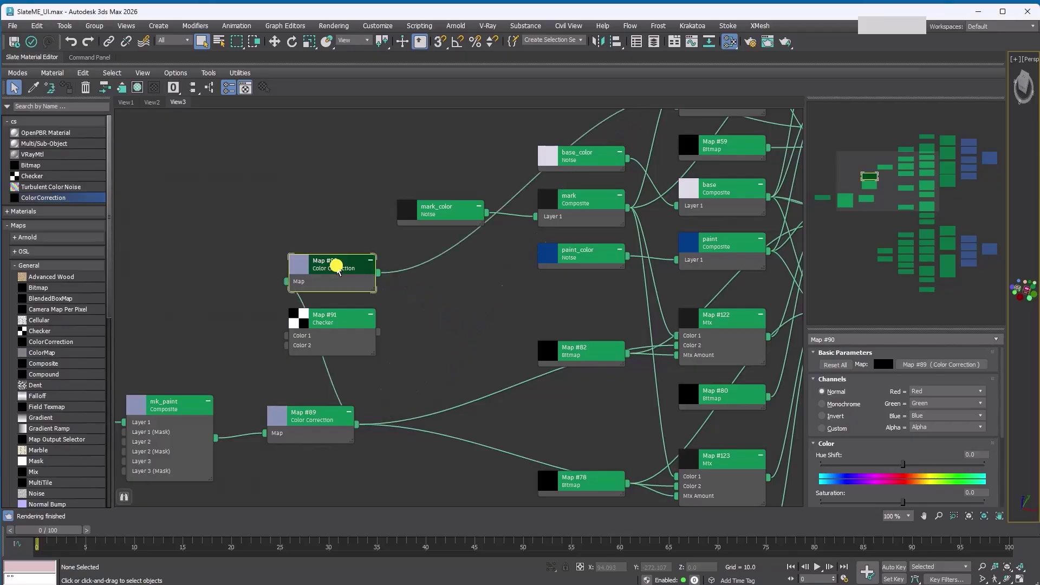
pyautogui.moveTo(336, 266); pyautogui.dragTo(455, 298)
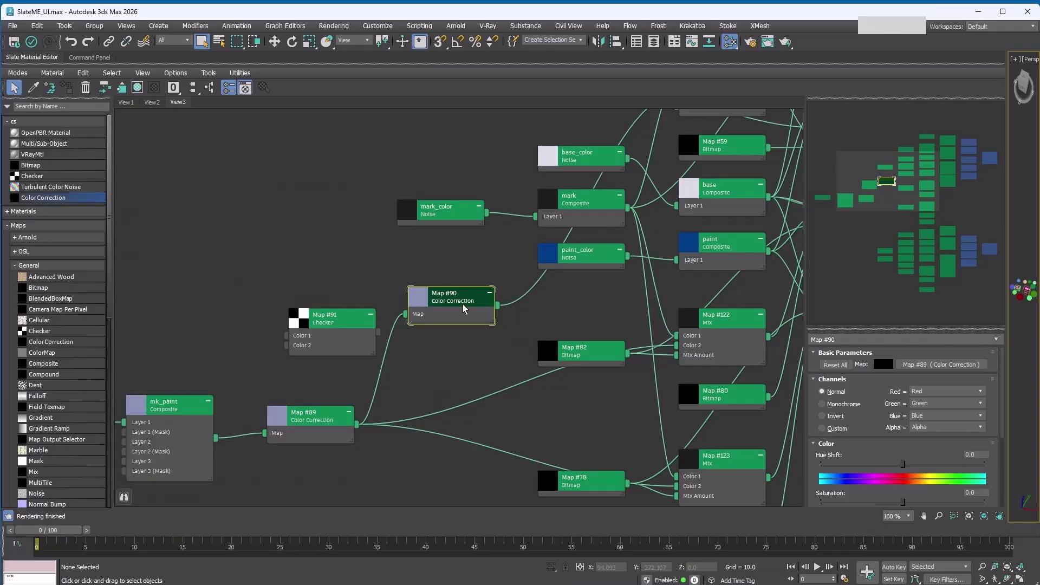
pyautogui.press('Delete')
pyautogui.click(374, 340)
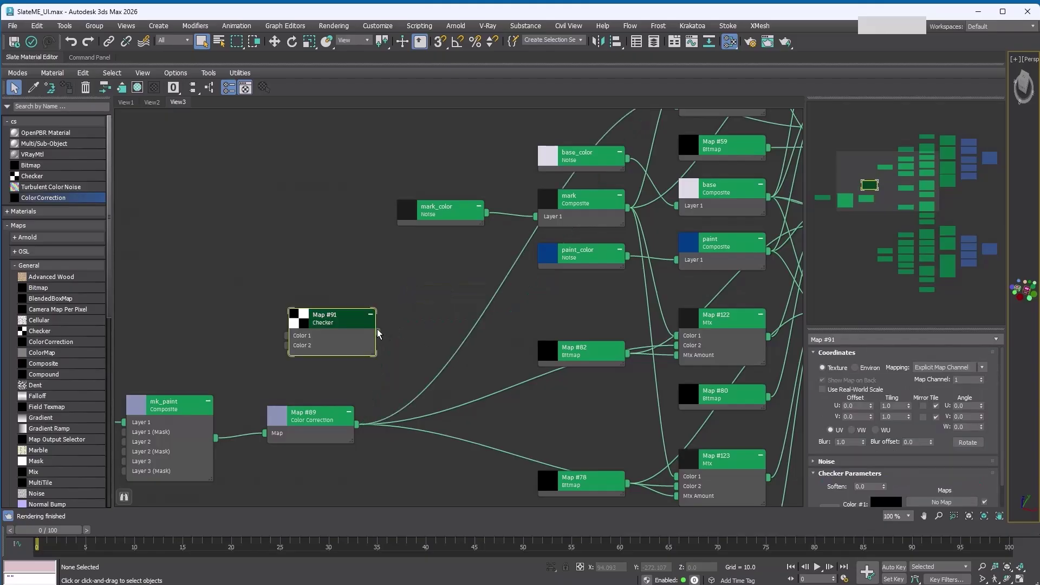
pyautogui.moveTo(378, 332); pyautogui.dragTo(473, 332)
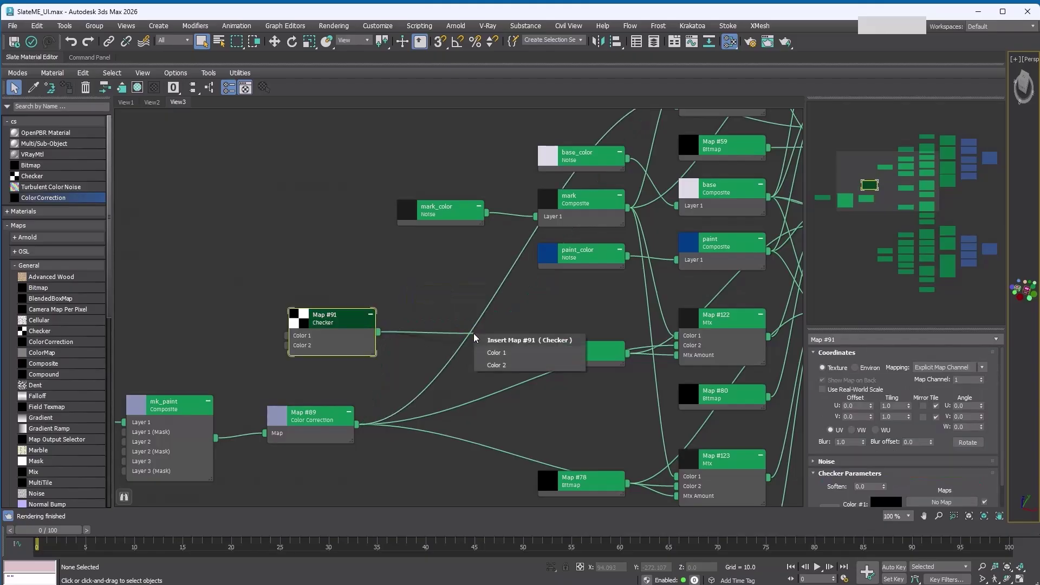
pyautogui.click(514, 353)
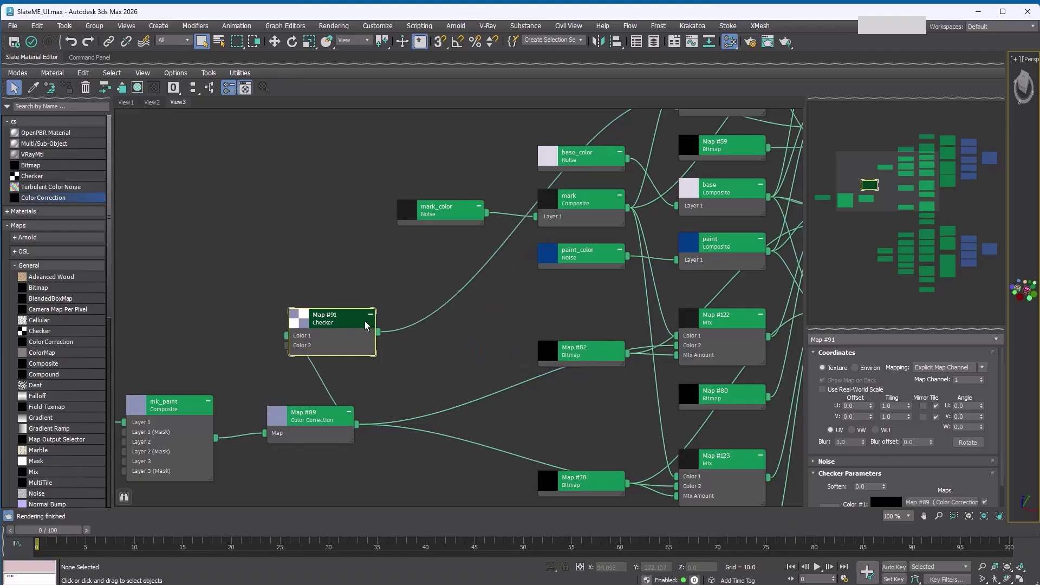
pyautogui.hotkey('ctrl', 'z')
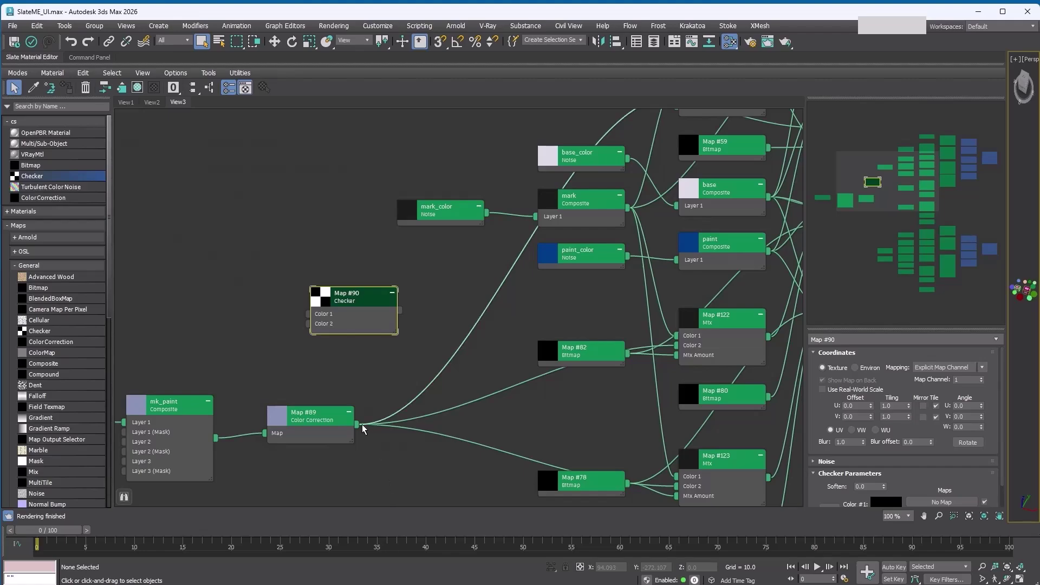
# Wire Checker Map #94 into mk_paint's Layer 2 and reposition Map #90 and Map #89.
pyautogui.click(310, 313)
pyautogui.moveTo(310, 313); pyautogui.dragTo(441, 362)
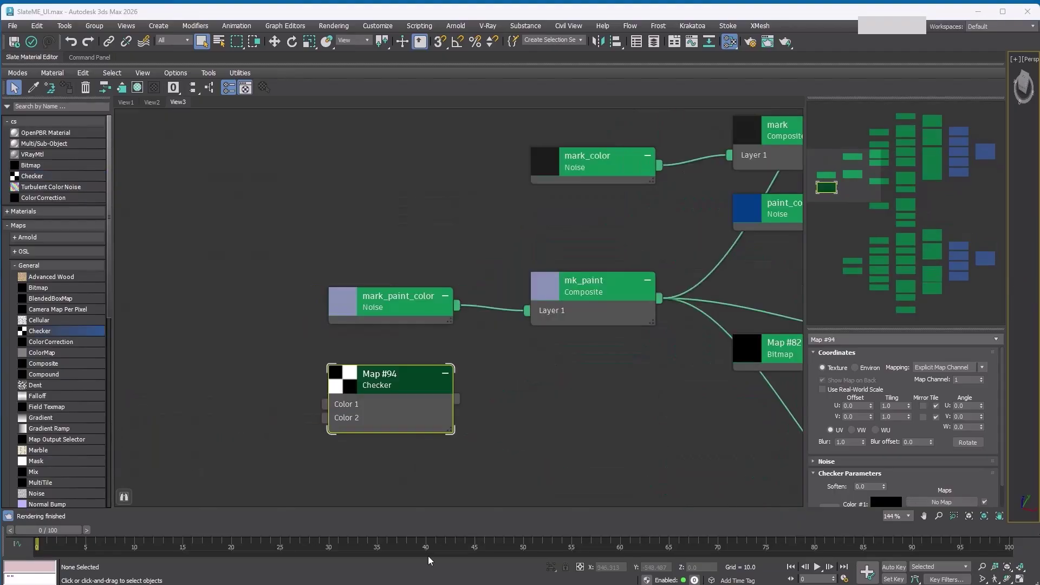
pyautogui.moveTo(459, 401); pyautogui.dragTo(613, 296)
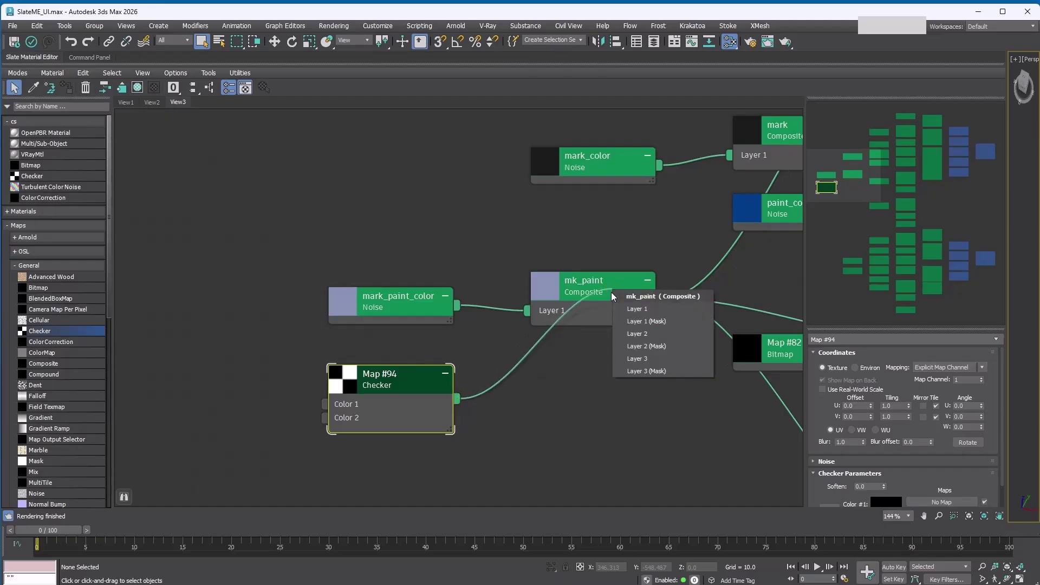
pyautogui.click(651, 334)
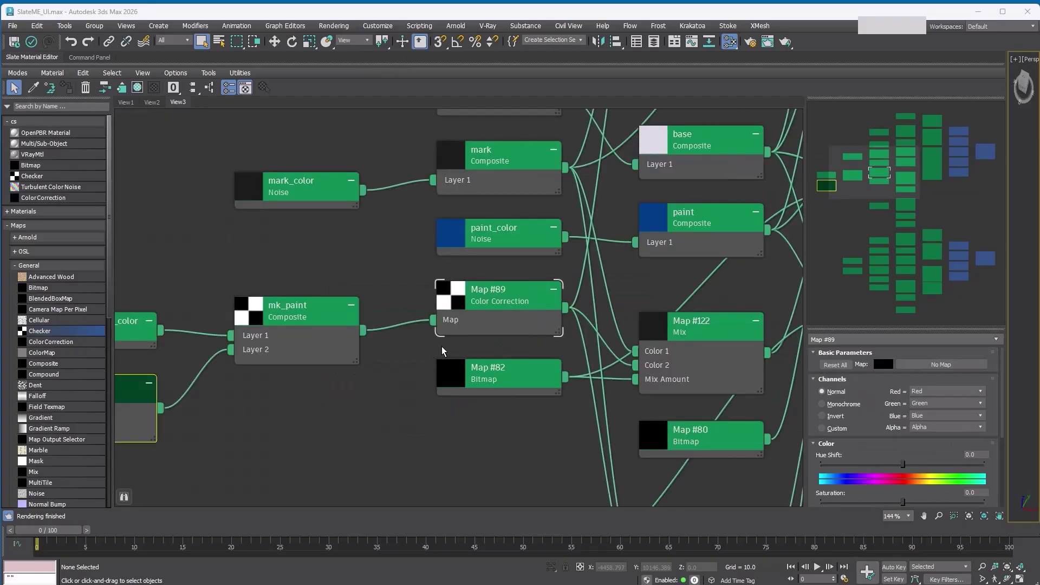
pyautogui.moveTo(495, 300); pyautogui.dragTo(367, 428)
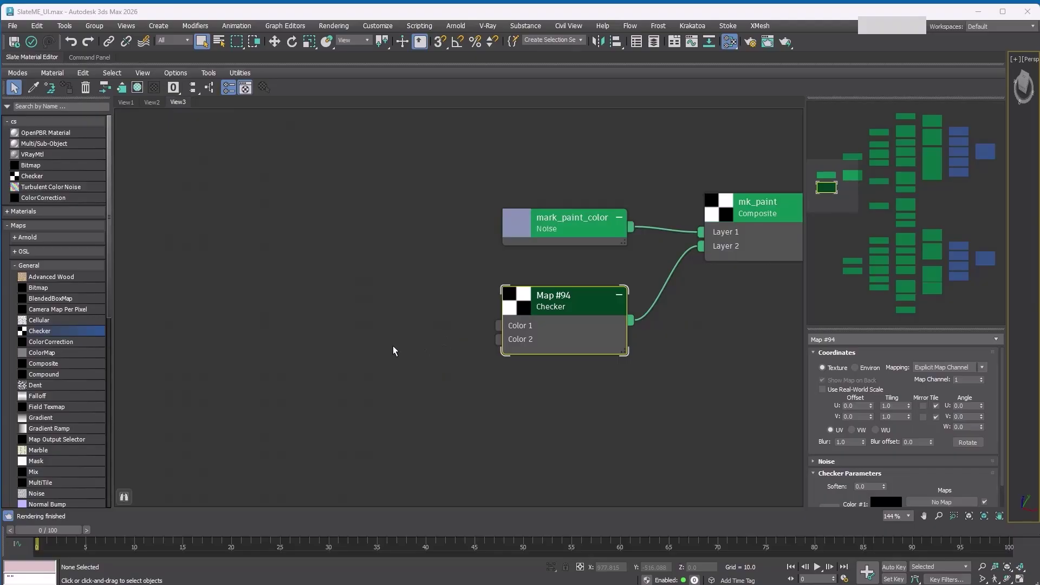
# Plug a new Noise map into Map #94's Color 1 and a Color Map into Color 2, then switch to View2.
pyautogui.doubleClick(499, 325)
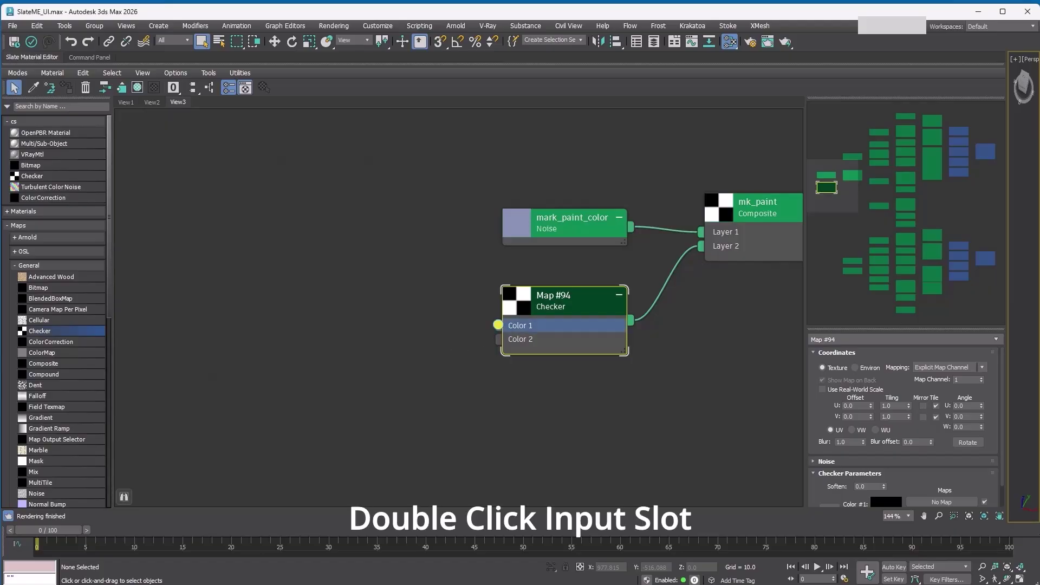
pyautogui.scroll(2, 472, 340)
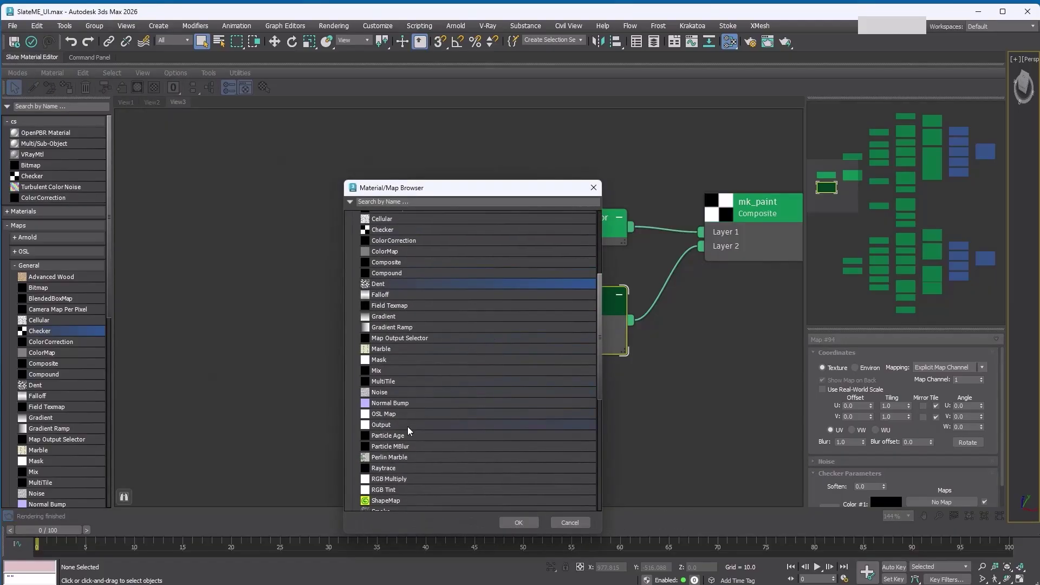
pyautogui.doubleClick(399, 395)
pyautogui.doubleClick(494, 341)
pyautogui.scroll(3, 493, 348)
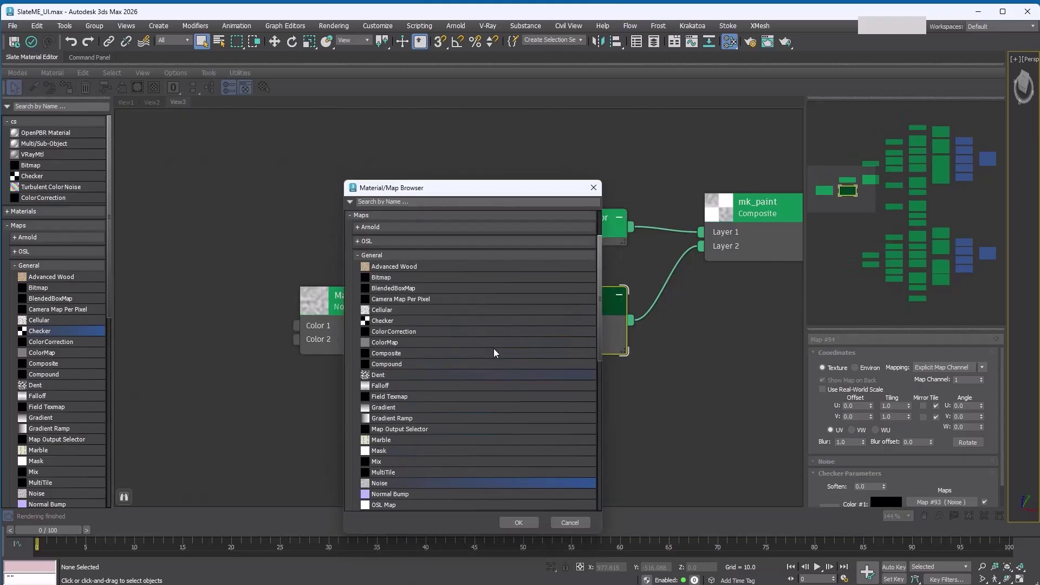
pyautogui.doubleClick(413, 363)
pyautogui.click(519, 444)
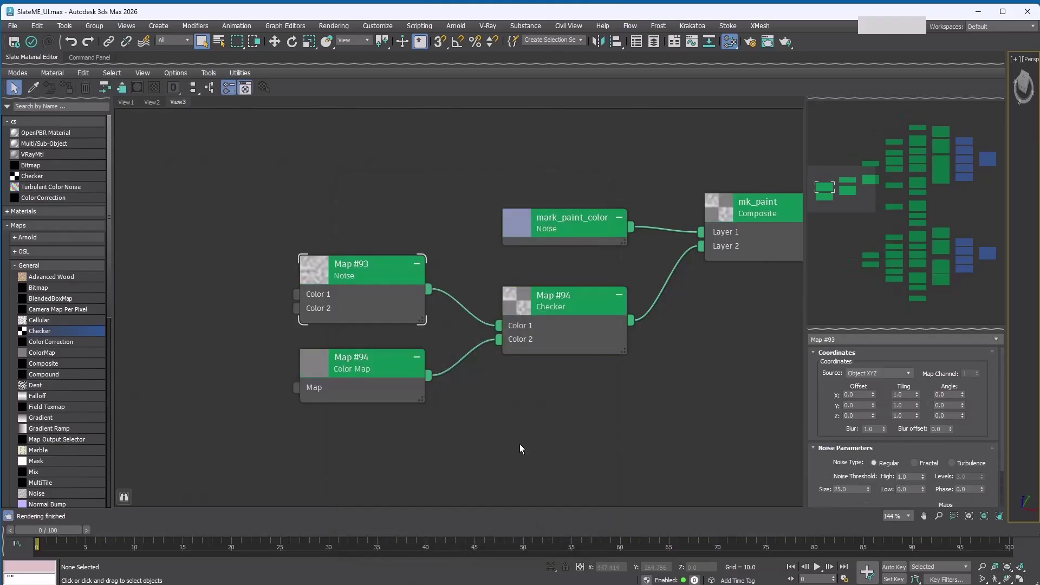
pyautogui.hotkey('ctrl', 'Tab')
# Place an instance of the mk_paint tree in View1 from View2.
pyautogui.hotkey('ctrl', 'Tab')
pyautogui.hotkey('ctrl', 'Tab')
pyautogui.hotkey('ctrl', 'Tab')
pyautogui.hotkey('ctrl', 'Tab')
pyautogui.hotkey('ctrl', 'Tab')
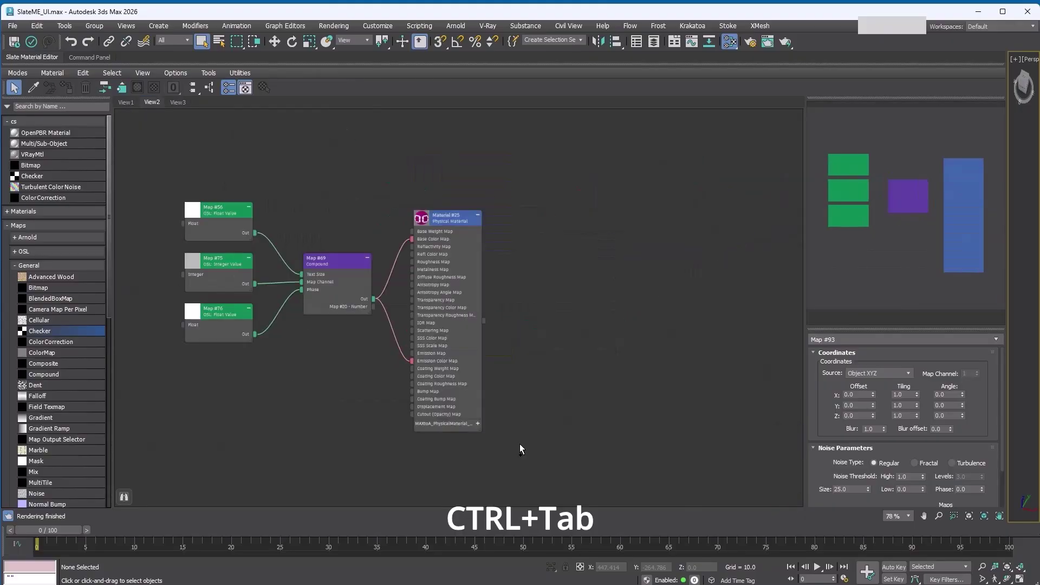
pyautogui.hotkey('ctrl', 'Tab')
pyautogui.hotkey('ctrl', 'Tab')
pyautogui.hotkey('ctrl', 'Tab')
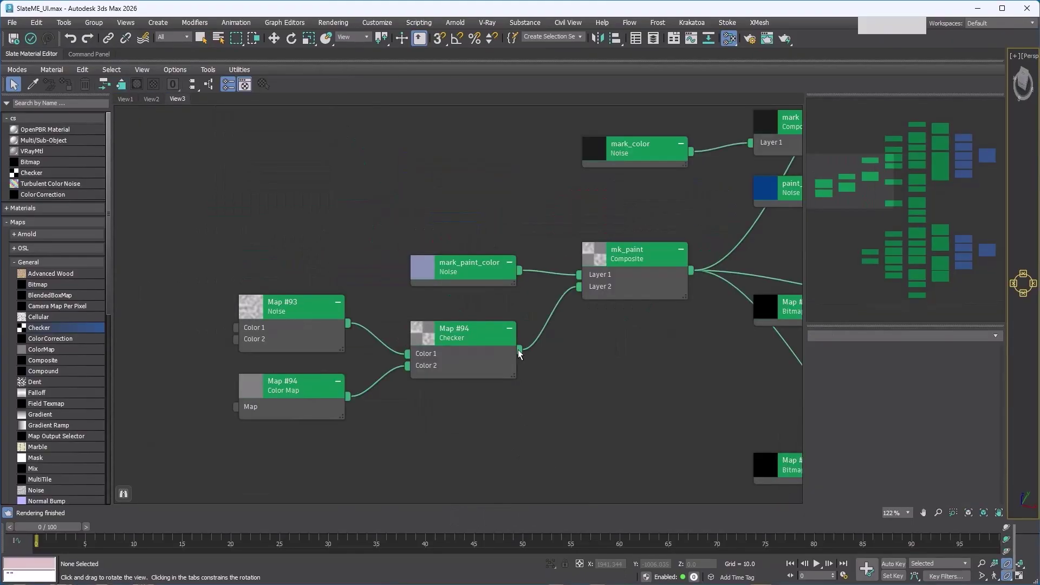
pyautogui.moveTo(691, 271); pyautogui.dragTo(356, 437)
pyautogui.hotkey('ctrl', 'Tab')
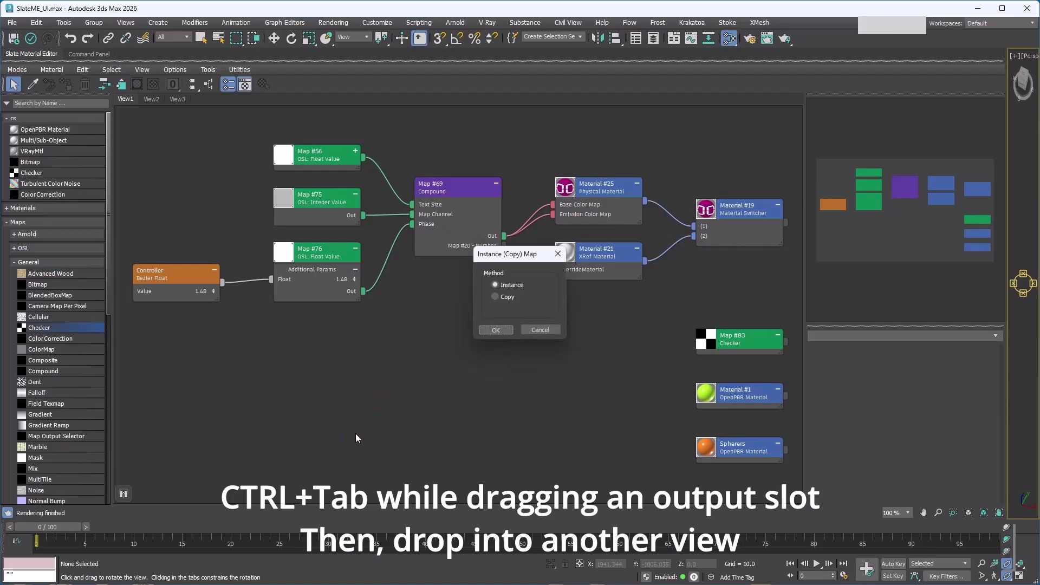
pyautogui.click(496, 330)
pyautogui.moveTo(443, 405); pyautogui.dragTo(651, 302, button='middle')
# Wire a new Checker map into Map #94's Color Map input and clone Material #121 with its child maps.
pyautogui.scroll(5, 606, 328)
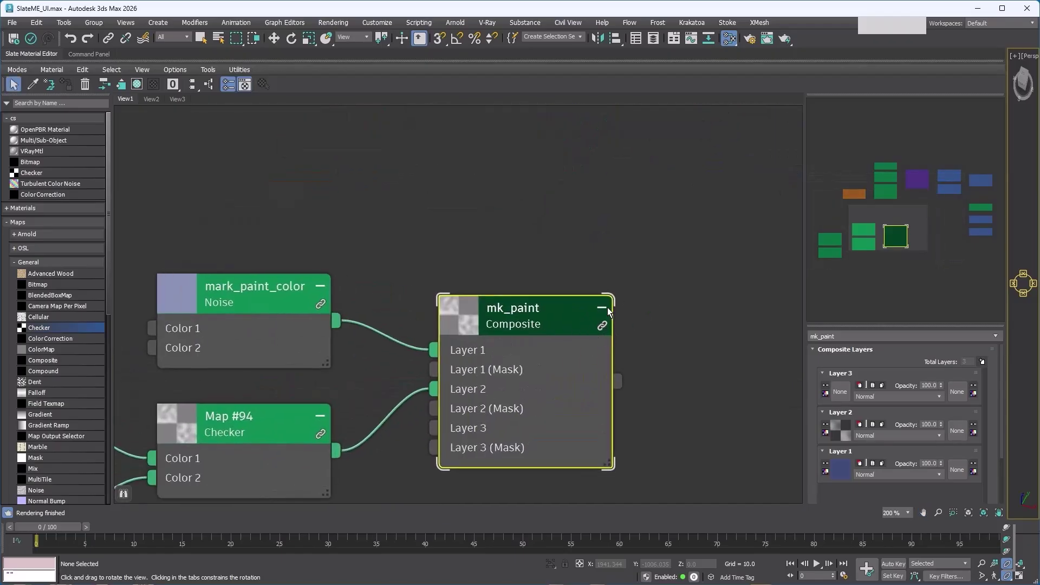
pyautogui.moveTo(437, 251); pyautogui.dragTo(796, 190, button='middle')
pyautogui.scroll(-3, 471, 255)
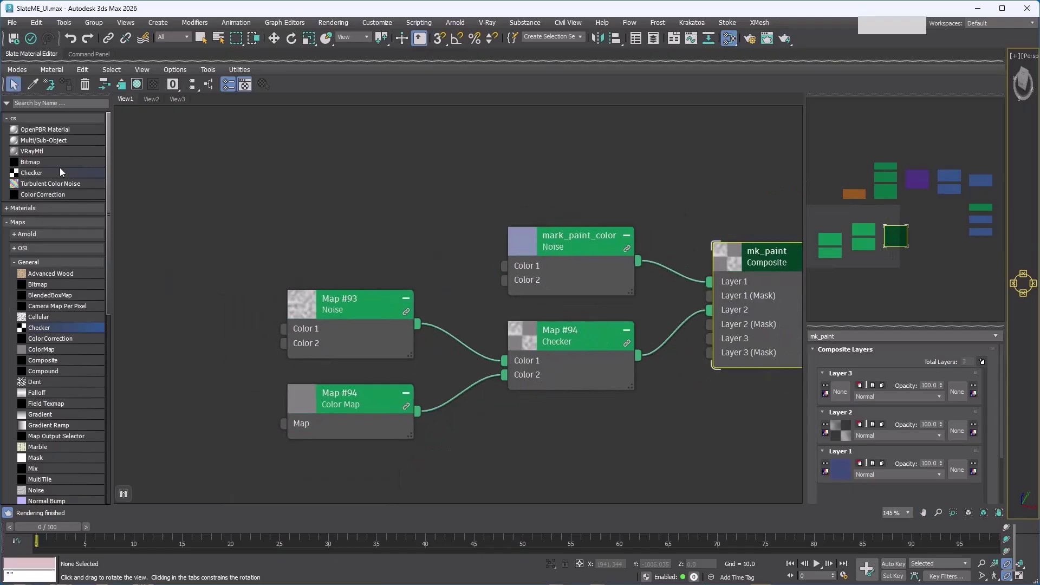
pyautogui.moveTo(61, 172); pyautogui.dragTo(209, 421)
pyautogui.moveTo(275, 433); pyautogui.dragTo(284, 426)
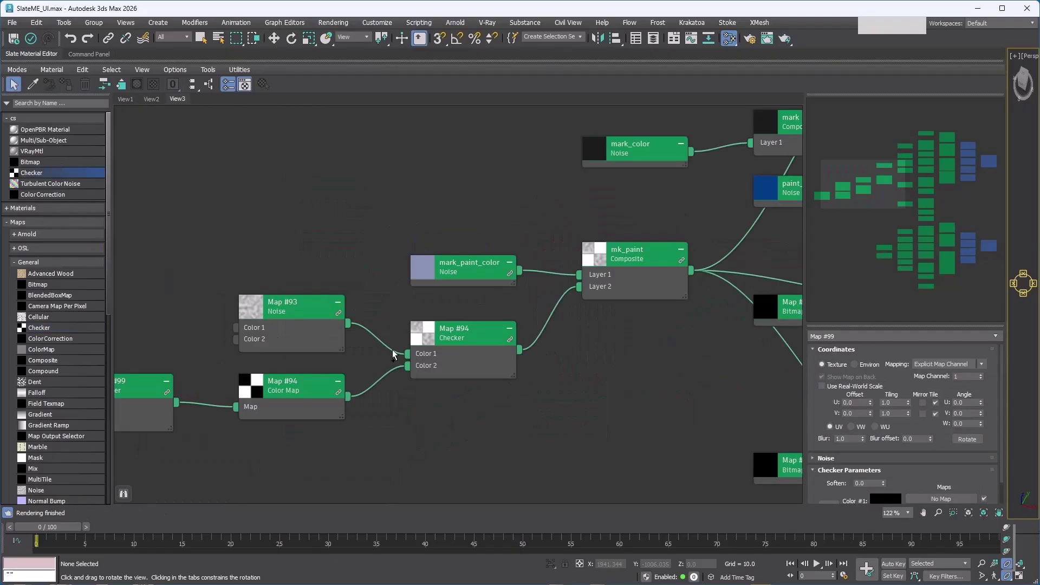
pyautogui.moveTo(411, 445); pyautogui.dragTo(571, 425, button='middle')
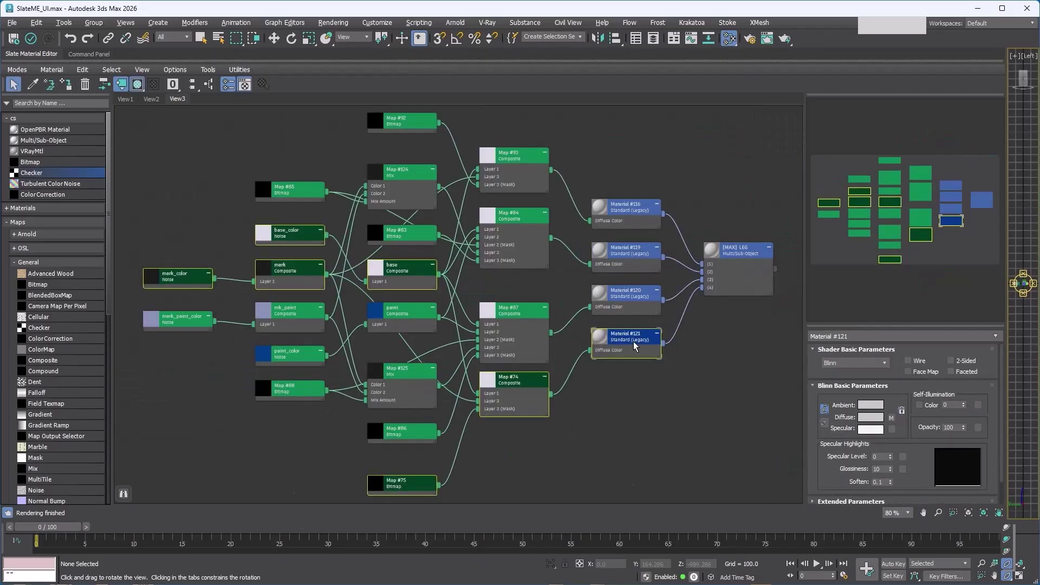
pyautogui.moveTo(634, 343)
pyautogui.keyDown('shift'); pyautogui.mouseDown()
pyautogui.moveTo(603, 494)
pyautogui.moveTo(535, 496)
pyautogui.moveTo(525, 455)
pyautogui.moveTo(467, 416)
pyautogui.mouseUp(); pyautogui.keyUp('shift')
# In View1, make Material #47 replace the green and orange materials so all four objects turn yellow.
pyautogui.hotkey('ctrl', 'Tab')
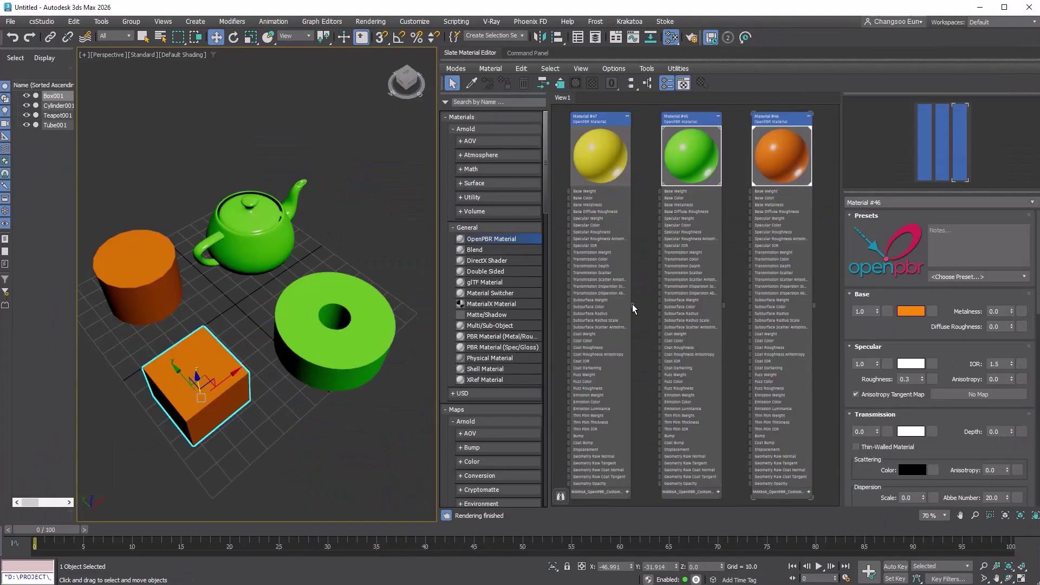
pyautogui.keyDown('alt'); pyautogui.moveTo(632, 305); pyautogui.dragTo(816, 304); pyautogui.keyUp('alt')
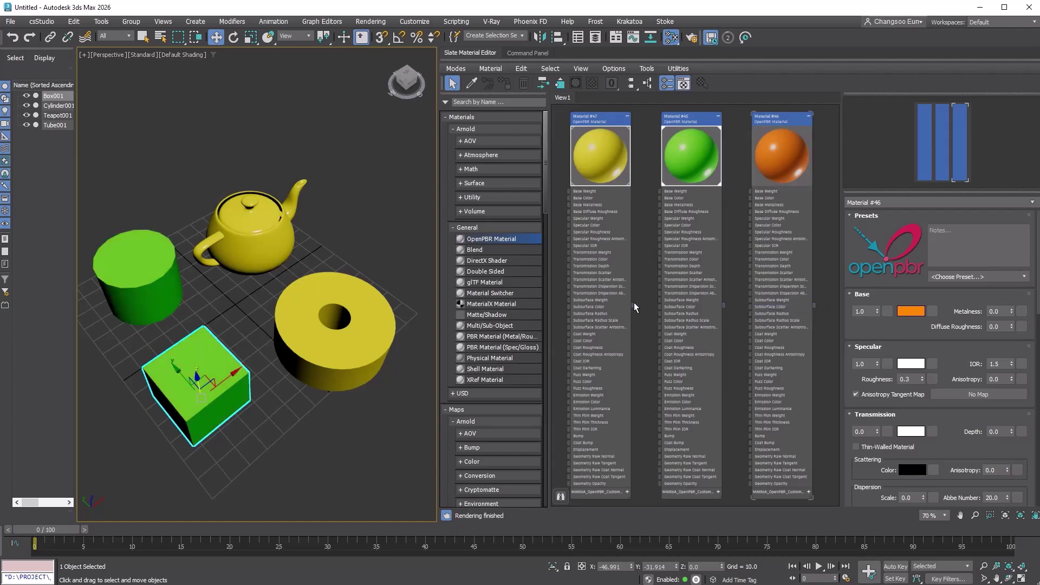
pyautogui.moveTo(631, 305); pyautogui.dragTo(724, 305)
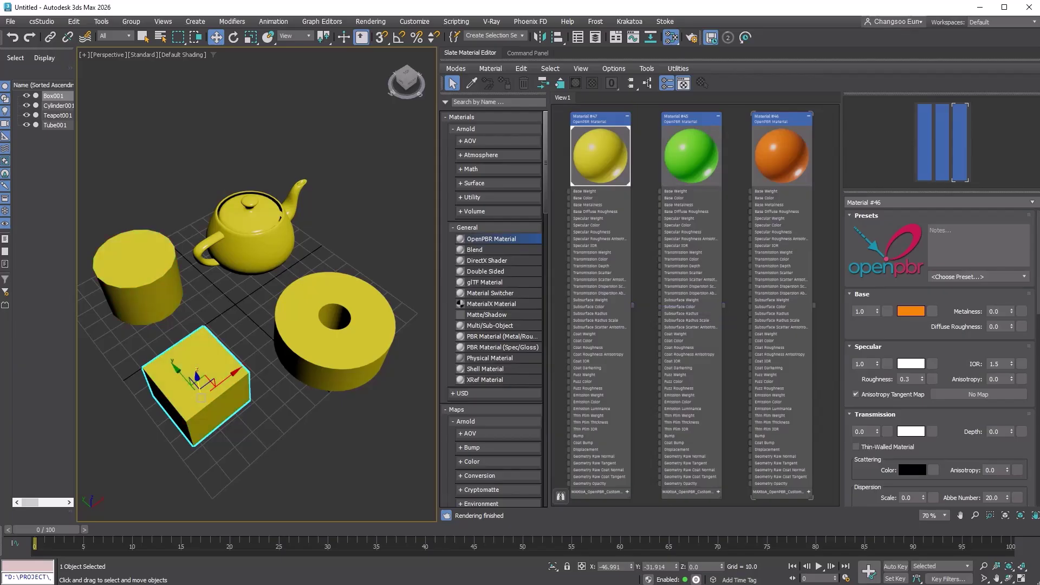